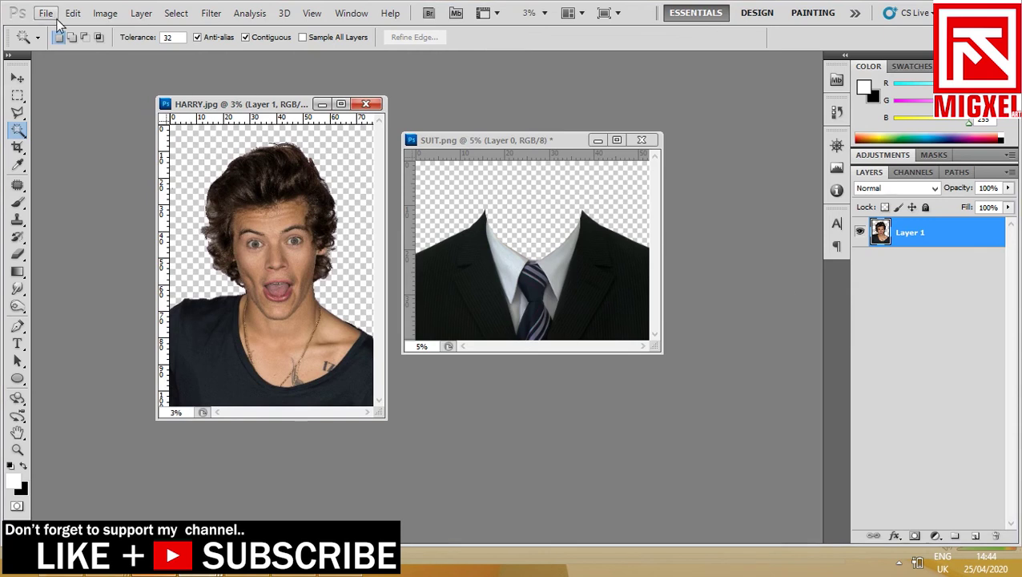
# - Copy the suit from SUIT.png into the portrait document as a new layer above the portrait
pyautogui.click(568, 316)
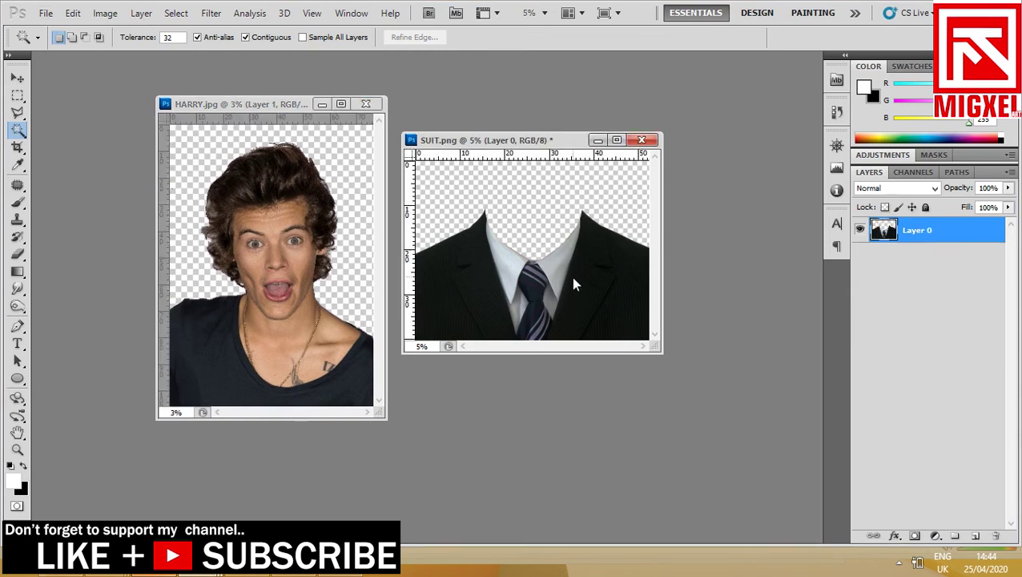
pyautogui.press('v')
pyautogui.moveTo(556, 263); pyautogui.dragTo(251, 321)
pyautogui.press('f')
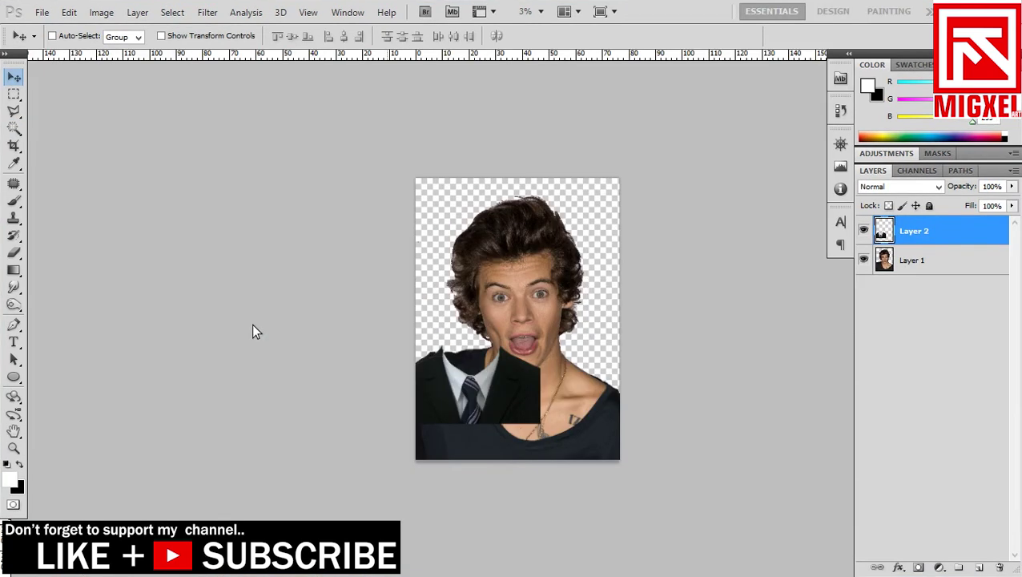
# - Move the suit layer over the chest so its collar sits just below the man's chin
pyautogui.click(14, 448)
pyautogui.moveTo(539, 423); pyautogui.dragTo(609, 449)
pyautogui.press('v')
pyautogui.moveTo(437, 392); pyautogui.dragTo(529, 427)
# - Scale the suit proportionally to about 134% and shift it up so the collar fits around the neck
pyautogui.hotkey('ctrl', 't')
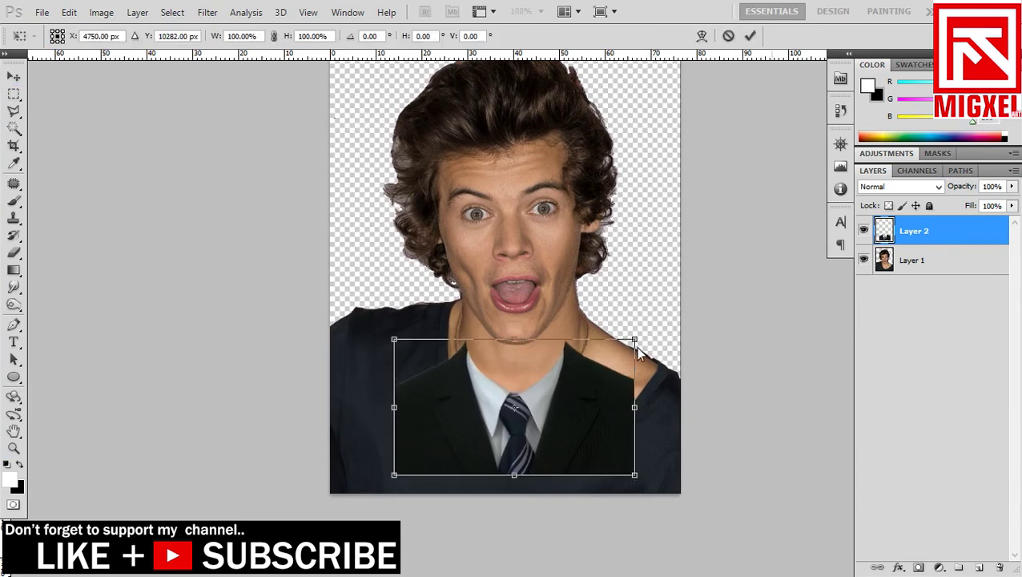
pyautogui.moveTo(636, 346); pyautogui.dragTo(676, 316)
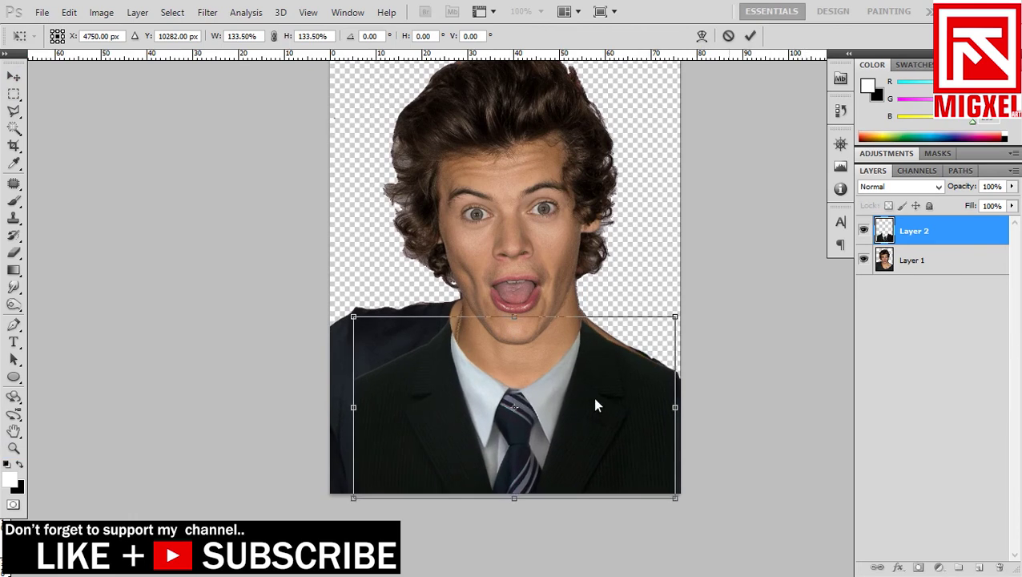
pyautogui.moveTo(595, 405); pyautogui.dragTo(593, 391)
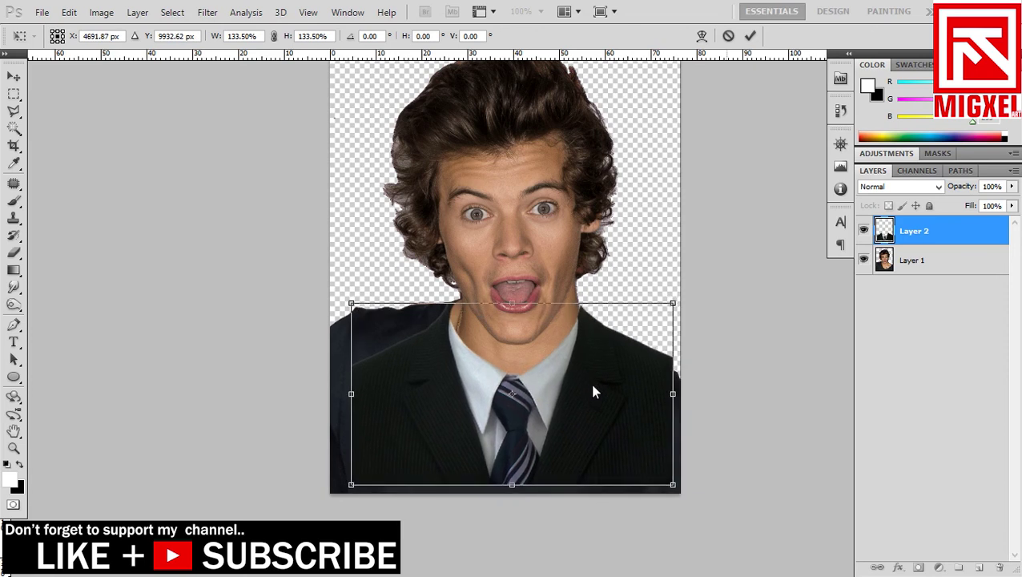
pyautogui.moveTo(616, 313); pyautogui.dragTo(616, 364)
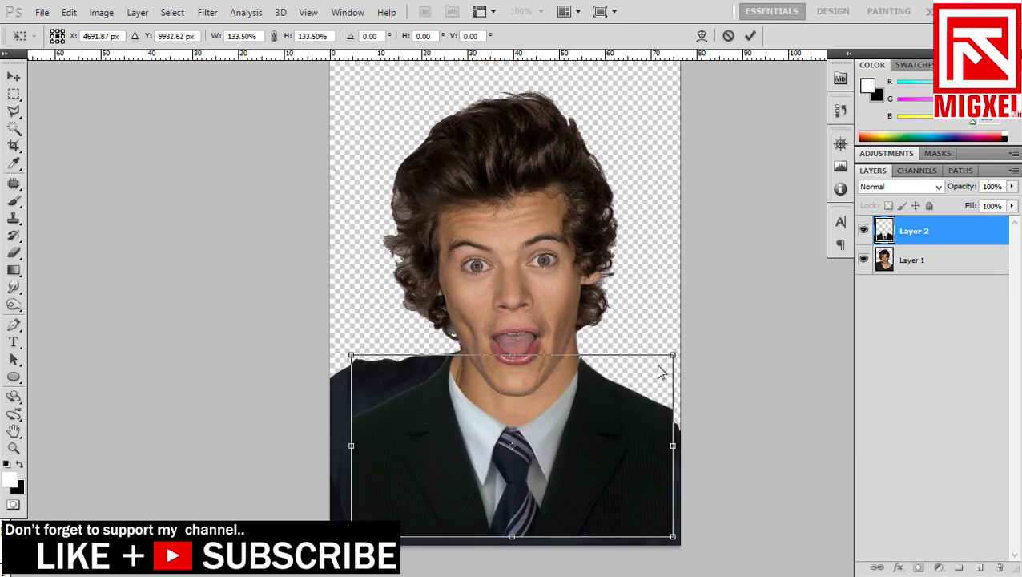
pyautogui.moveTo(673, 358)
pyautogui.mouseDown()
pyautogui.moveTo(684, 355)
pyautogui.moveTo(674, 357)
pyautogui.mouseUp()
pyautogui.moveTo(620, 430); pyautogui.dragTo(606, 364)
pyautogui.moveTo(606, 363); pyautogui.dragTo(598, 371)
pyautogui.press('Return')
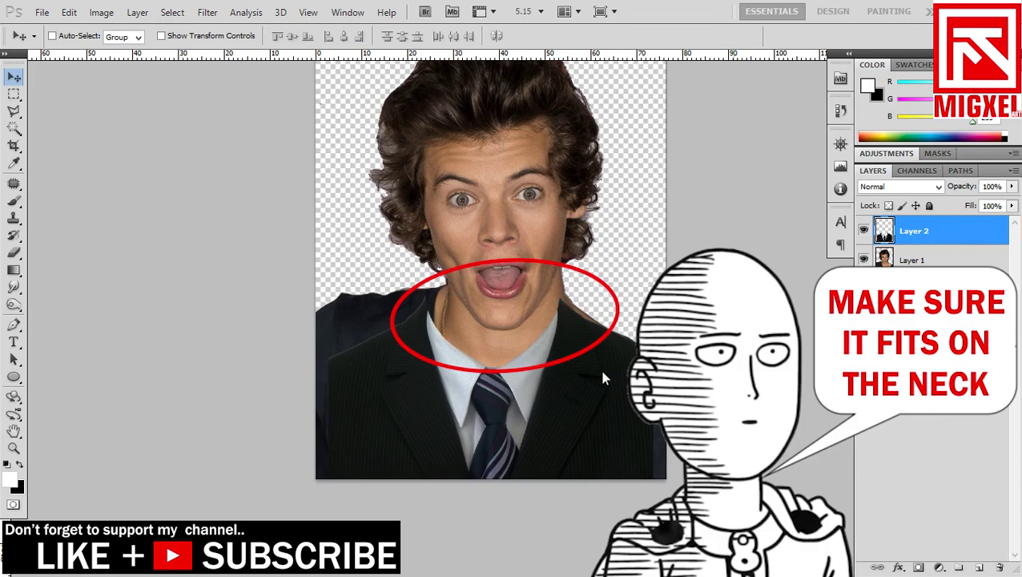
pyautogui.moveTo(562, 393); pyautogui.dragTo(574, 370)
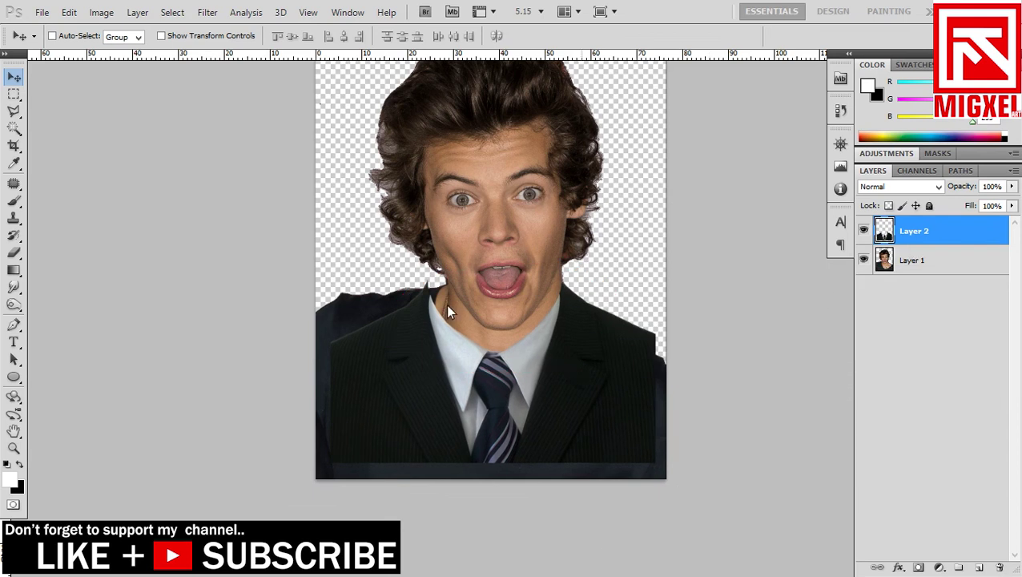
# - Start a Warp on the suit layer and pull the collar on the image's left side in against the neck
pyautogui.hotkey('ctrl', 't')
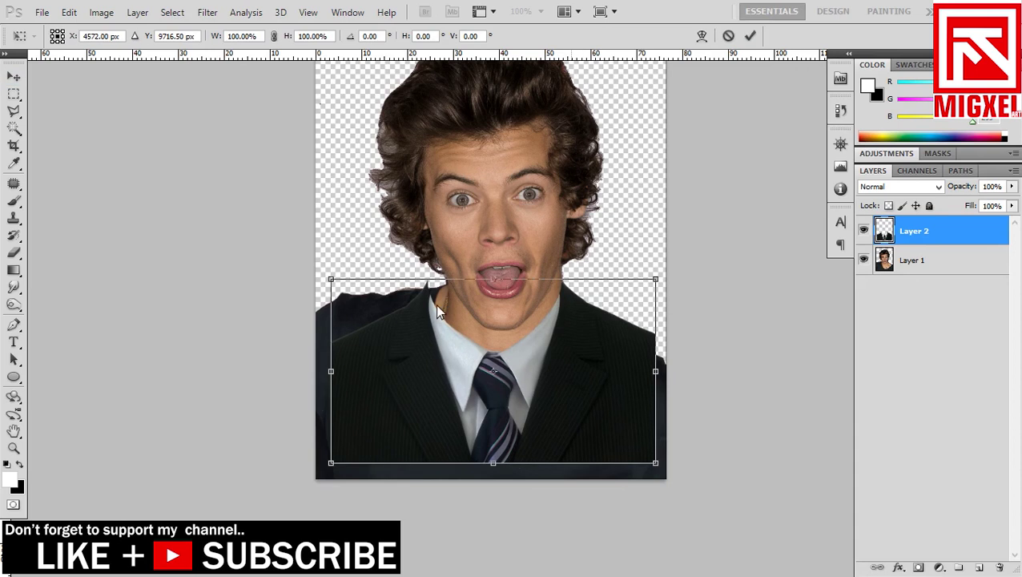
pyautogui.rightClick(436, 307)
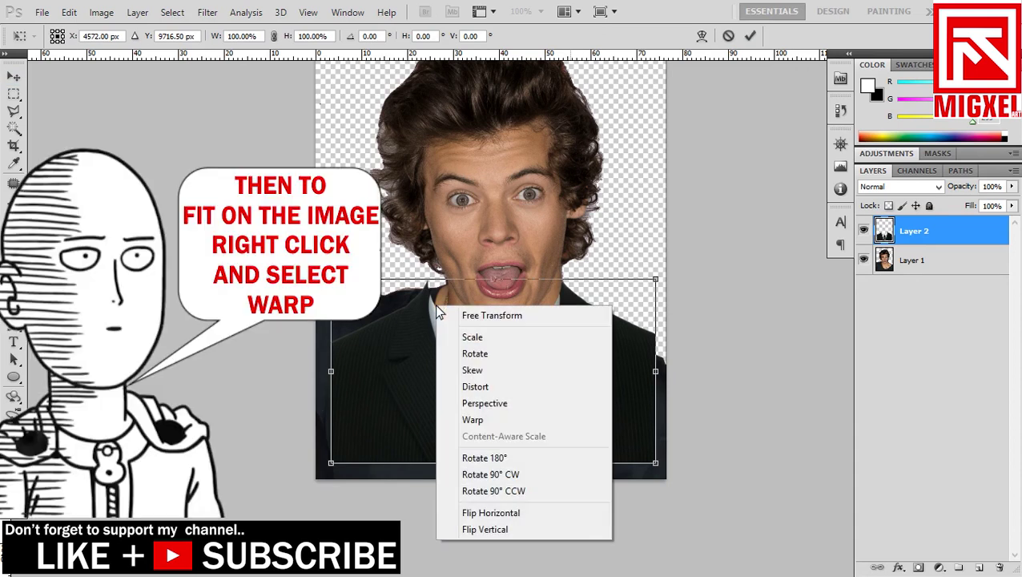
pyautogui.click(478, 421)
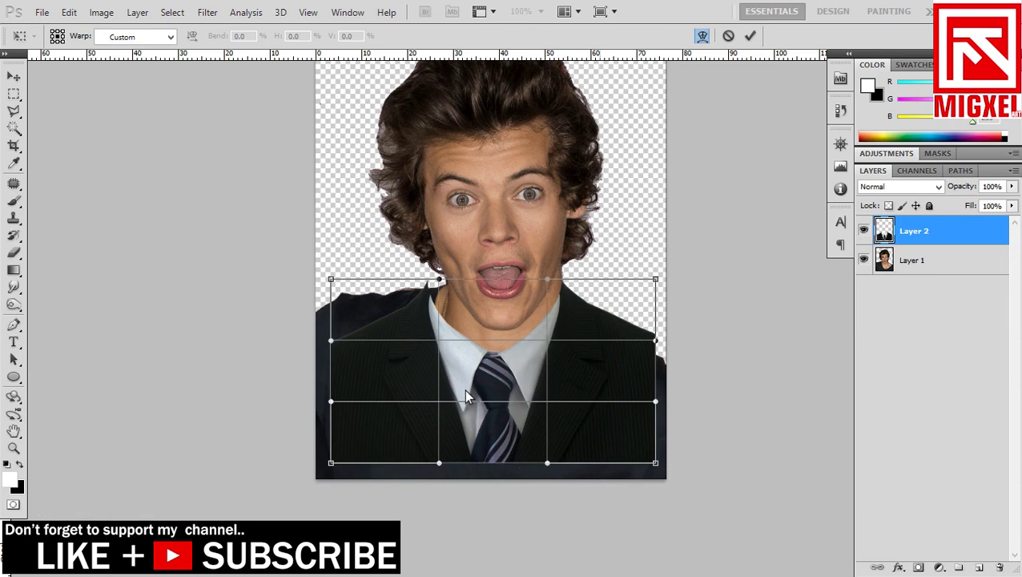
pyautogui.scroll(2, 429, 318)
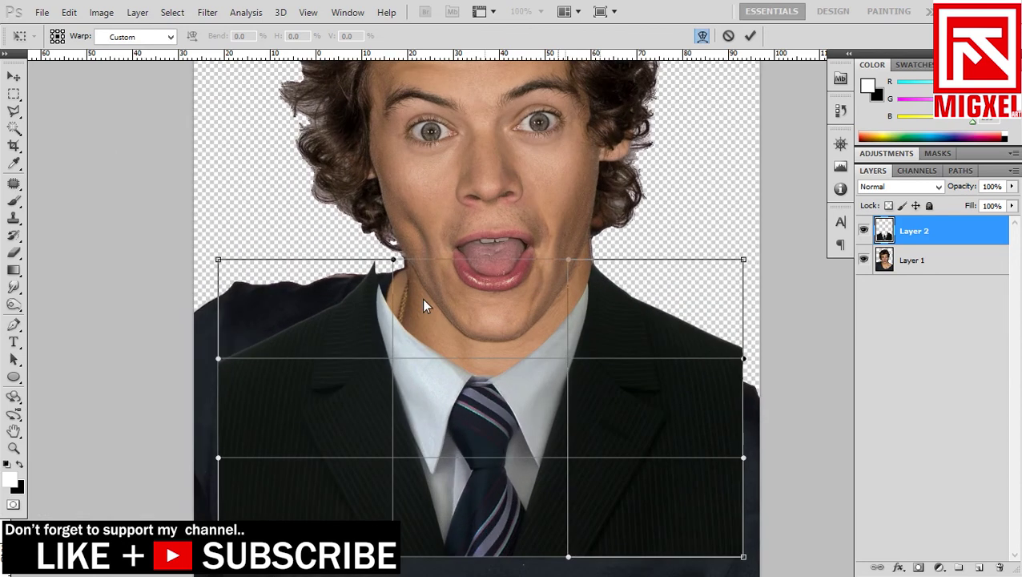
pyautogui.scroll(4, 421, 298)
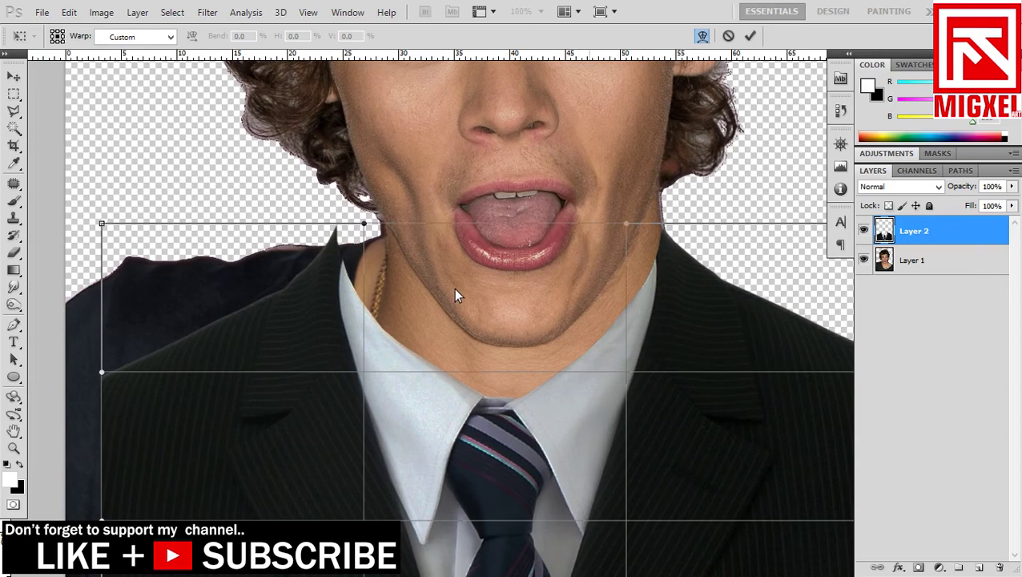
pyautogui.moveTo(437, 267); pyautogui.dragTo(492, 218)
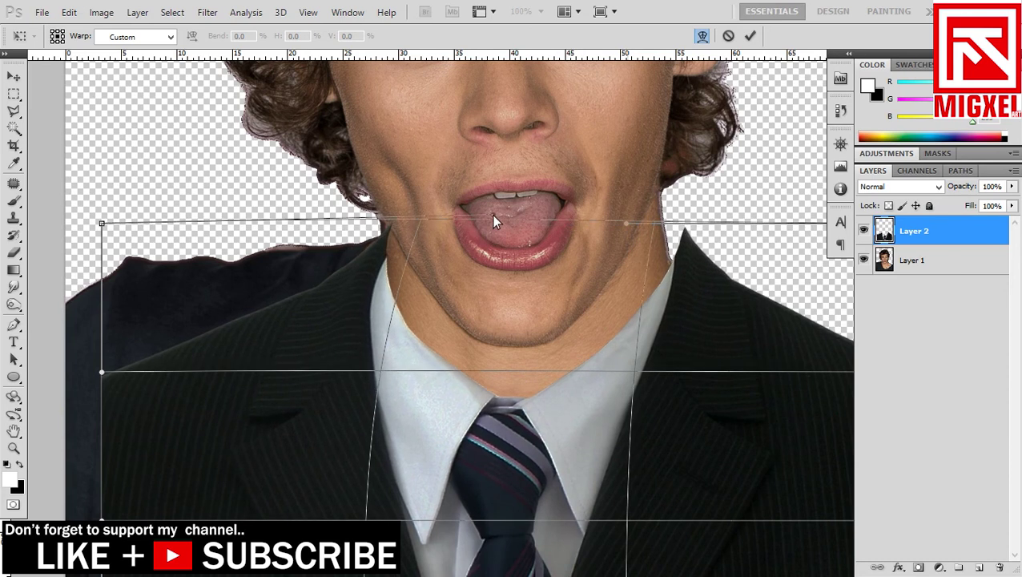
# - Warp the collar on the image's right side in against the neck and apply the warp
pyautogui.moveTo(720, 224); pyautogui.dragTo(585, 258)
pyautogui.moveTo(518, 254); pyautogui.dragTo(454, 258)
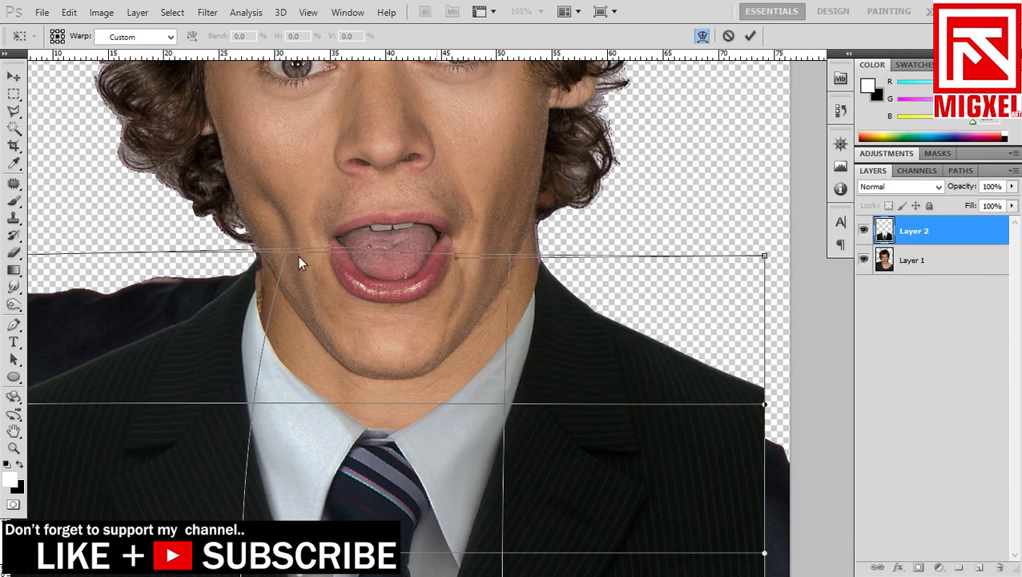
pyautogui.moveTo(369, 247); pyautogui.dragTo(371, 248)
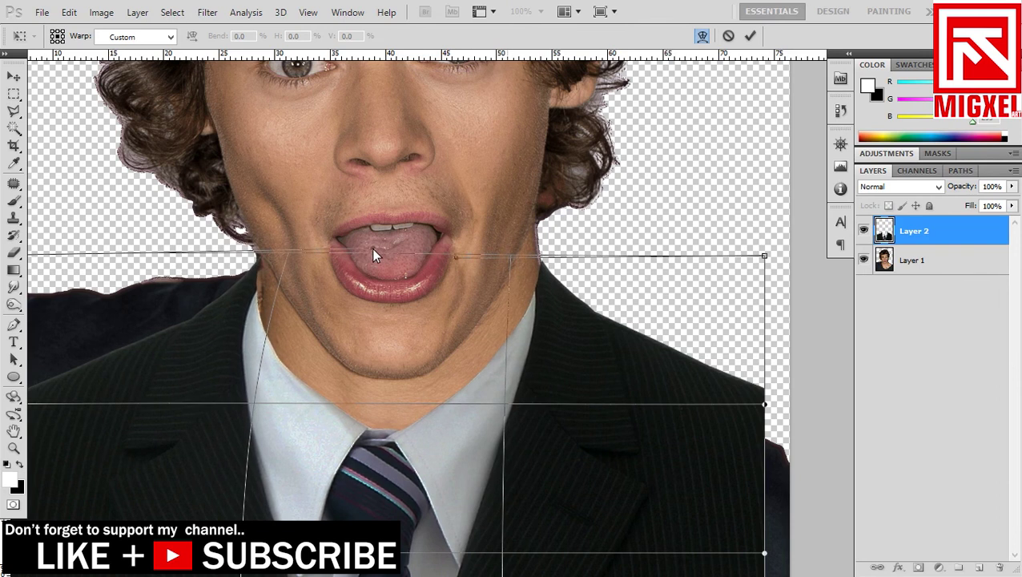
pyautogui.scroll(-5, 390, 301)
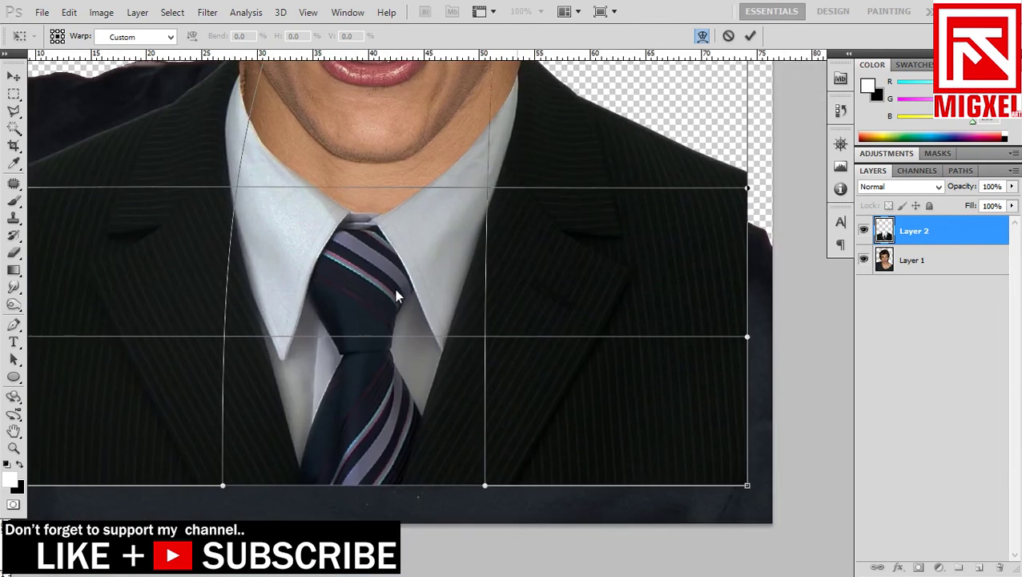
pyautogui.moveTo(608, 344); pyautogui.dragTo(844, 380)
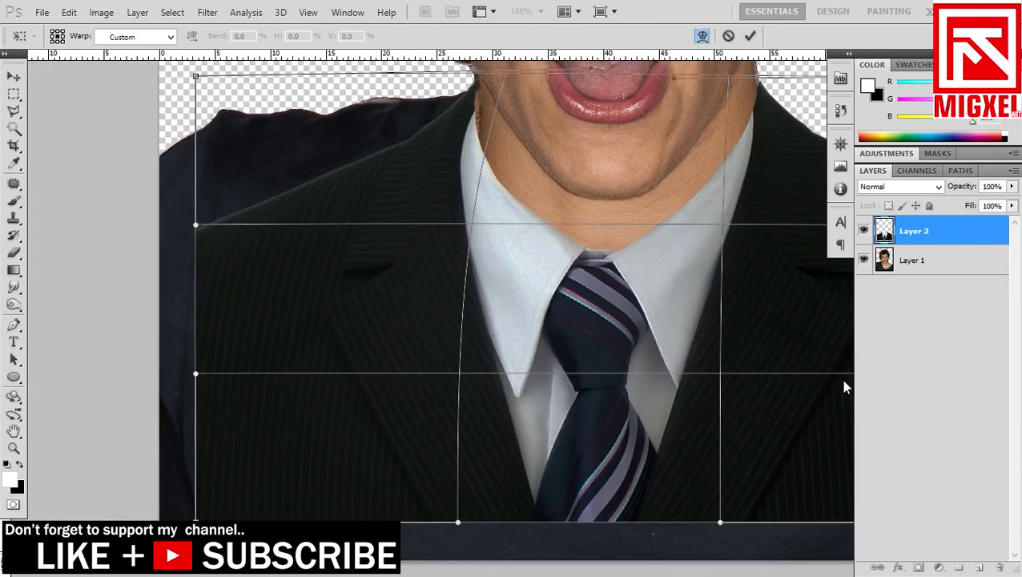
pyautogui.press('Return')
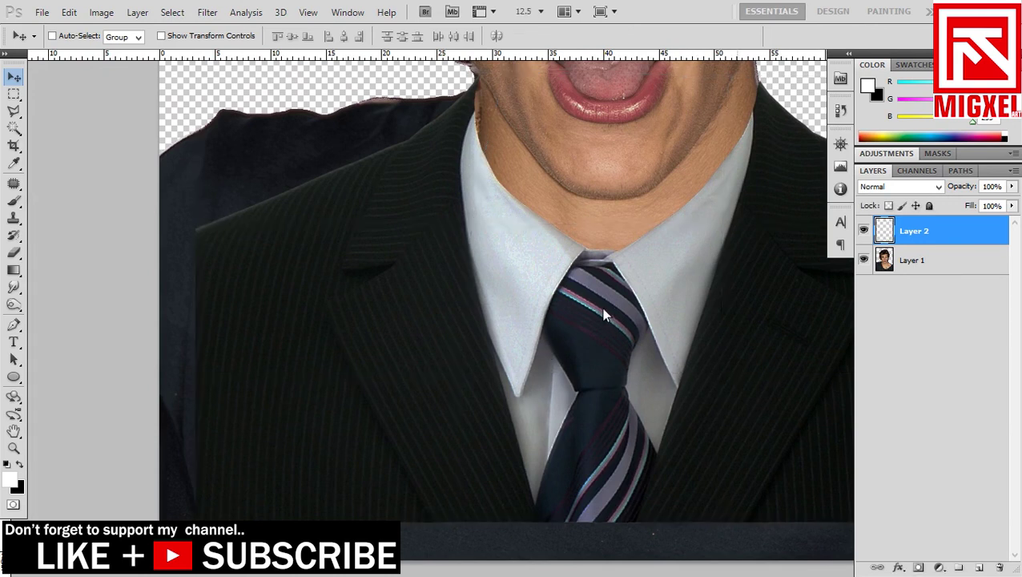
# - Add a layer mask to the portrait layer, Layer 1
pyautogui.moveTo(605, 311); pyautogui.dragTo(591, 347)
pyautogui.hotkey('ctrl', '0')
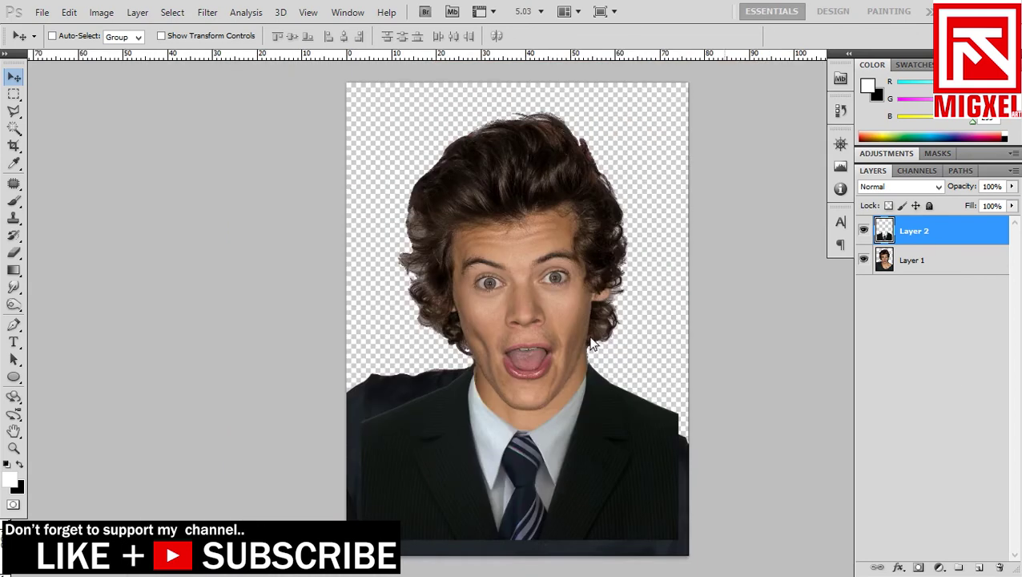
pyautogui.click(969, 270)
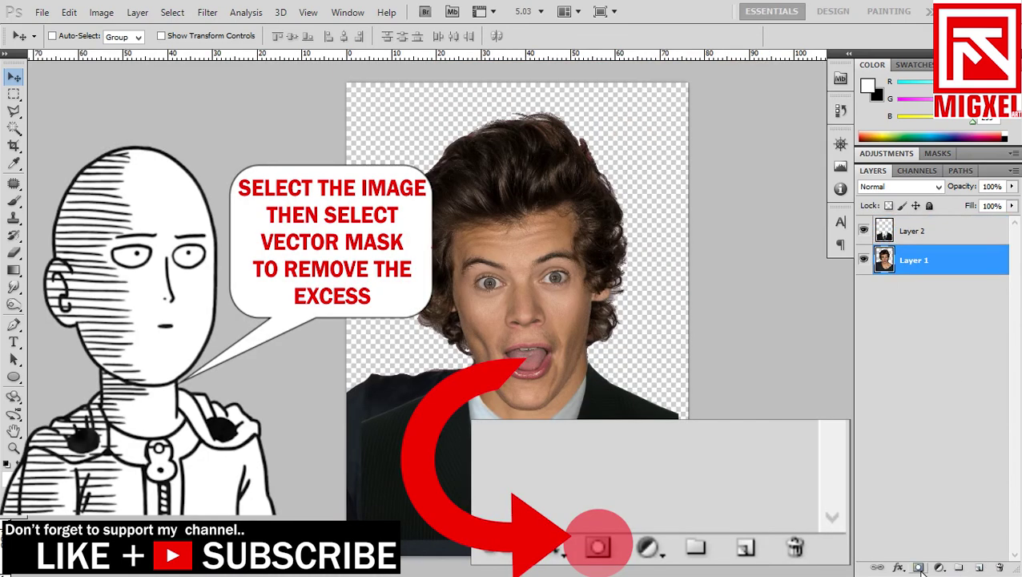
pyautogui.click(919, 568)
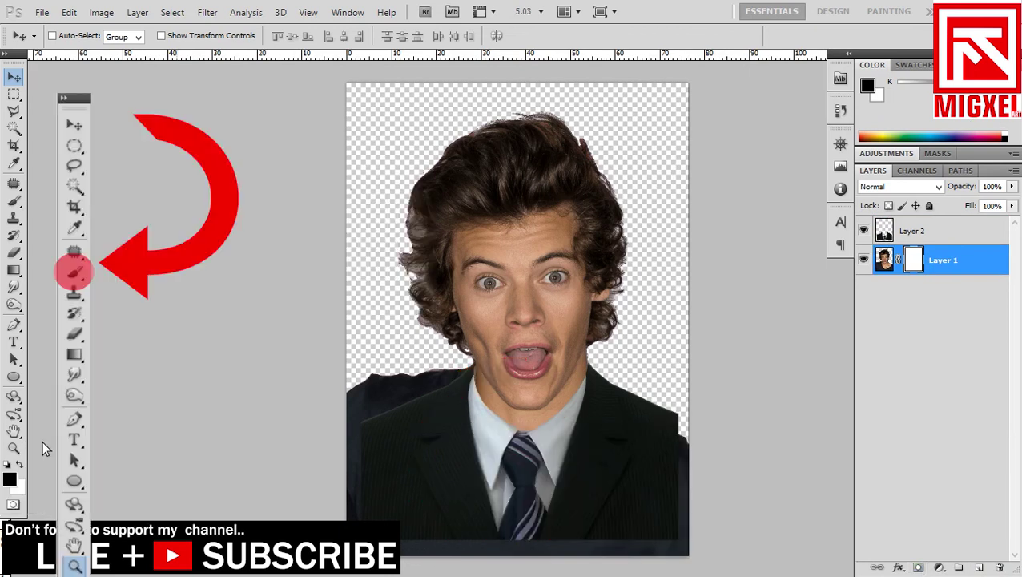
# - Paint black on the Layer 1 mask with a size 900 brush to hide the old shirt around the suit's shoulders, sides and bottom edge
pyautogui.click(13, 203)
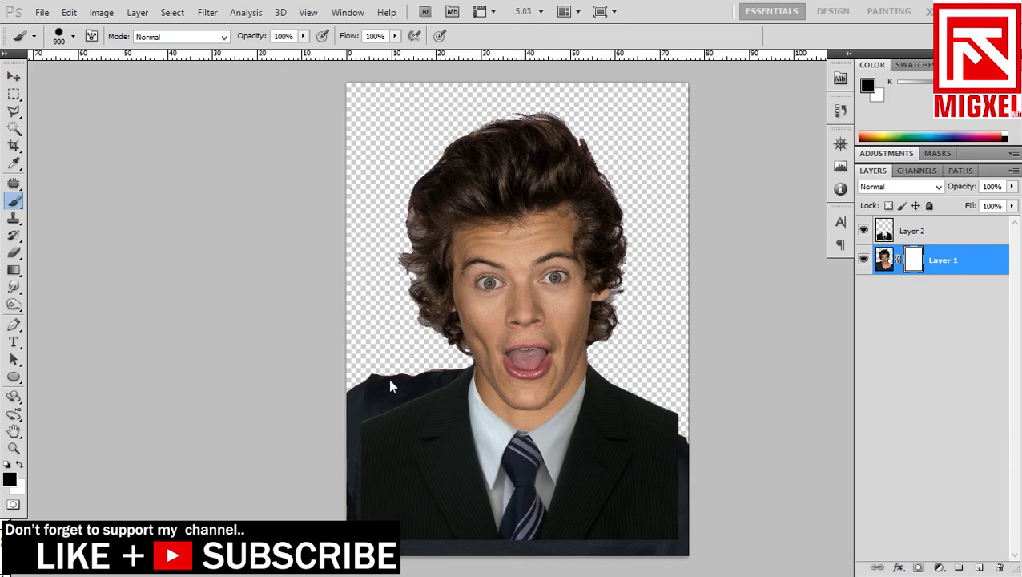
pyautogui.moveTo(387, 379); pyautogui.dragTo(366, 388)
pyautogui.moveTo(436, 377); pyautogui.dragTo(456, 364)
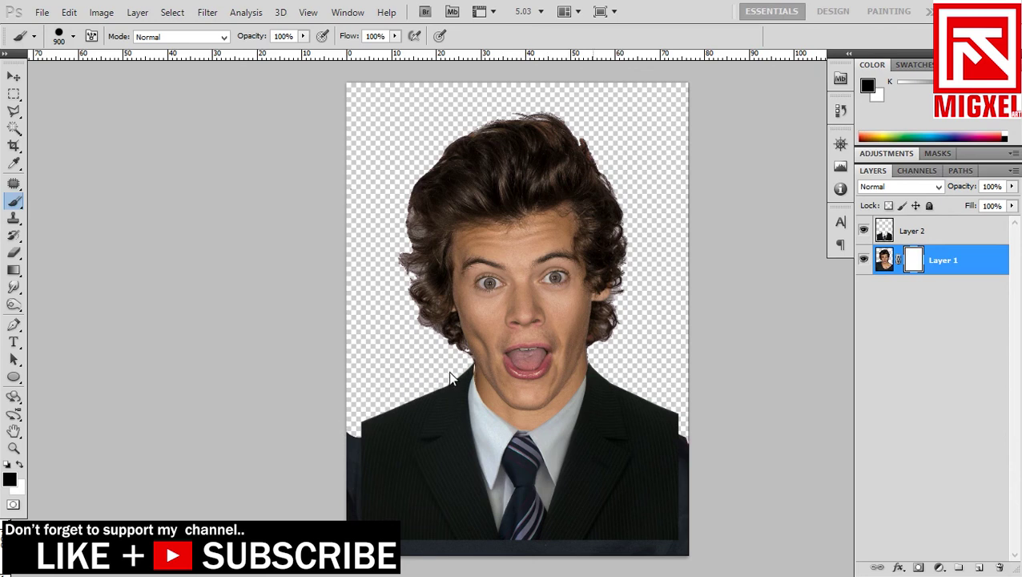
pyautogui.moveTo(356, 438); pyautogui.dragTo(353, 516)
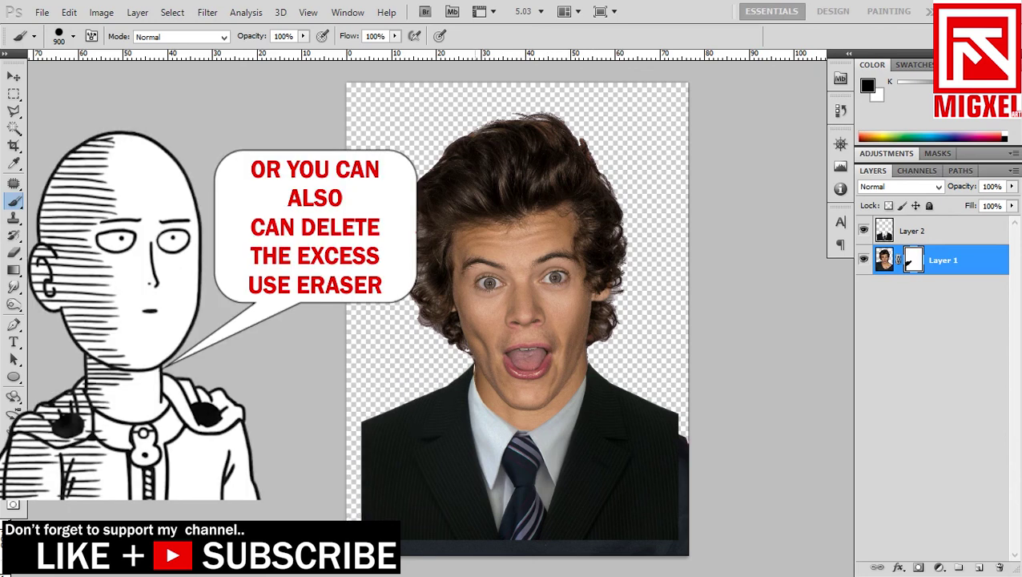
pyautogui.moveTo(401, 548)
pyautogui.mouseDown()
pyautogui.moveTo(694, 552)
pyautogui.moveTo(686, 557)
pyautogui.moveTo(693, 409)
pyautogui.mouseUp()
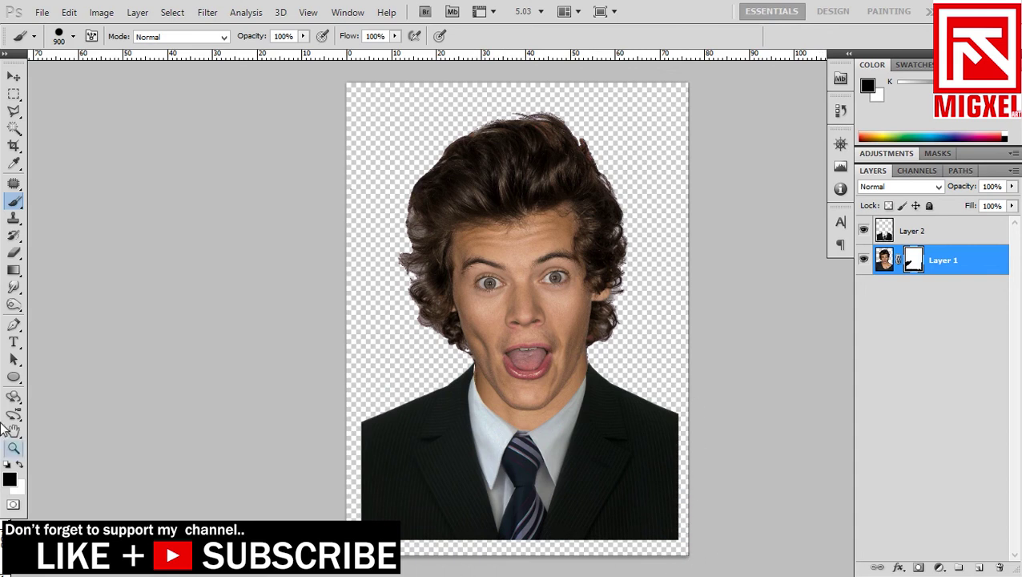
pyautogui.click(14, 448)
pyautogui.moveTo(593, 388); pyautogui.dragTo(623, 361)
pyautogui.moveTo(576, 389); pyautogui.dragTo(593, 423)
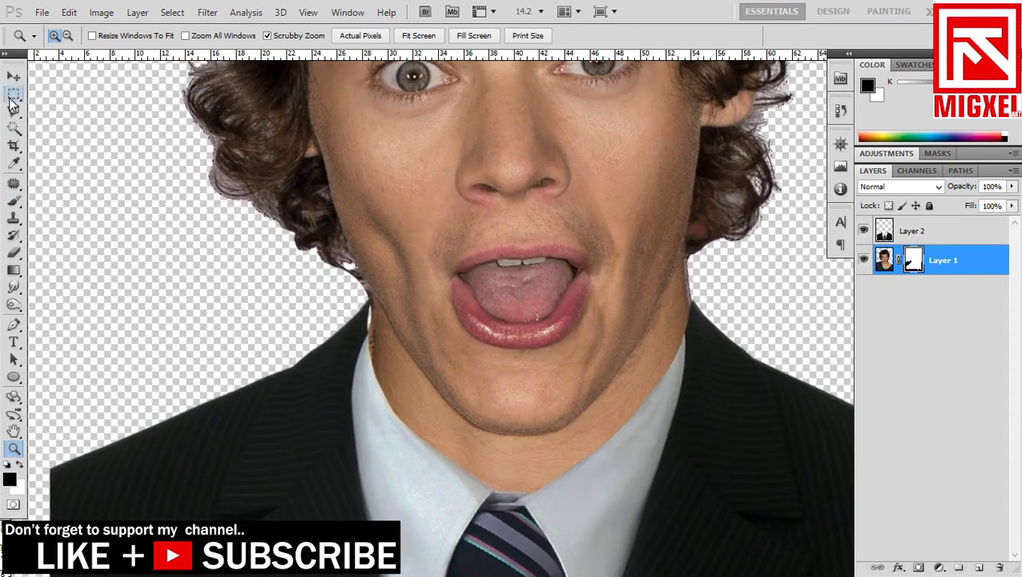
pyautogui.moveTo(13, 96); pyautogui.dragTo(72, 110)
pyautogui.press('z')
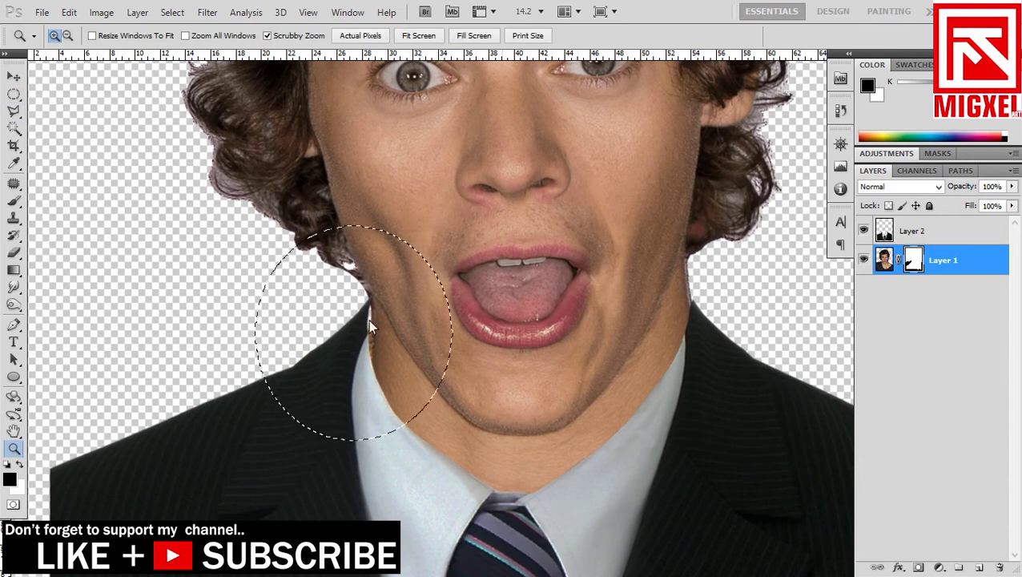
pyautogui.moveTo(366, 335); pyautogui.dragTo(433, 348)
pyautogui.click(453, 355)
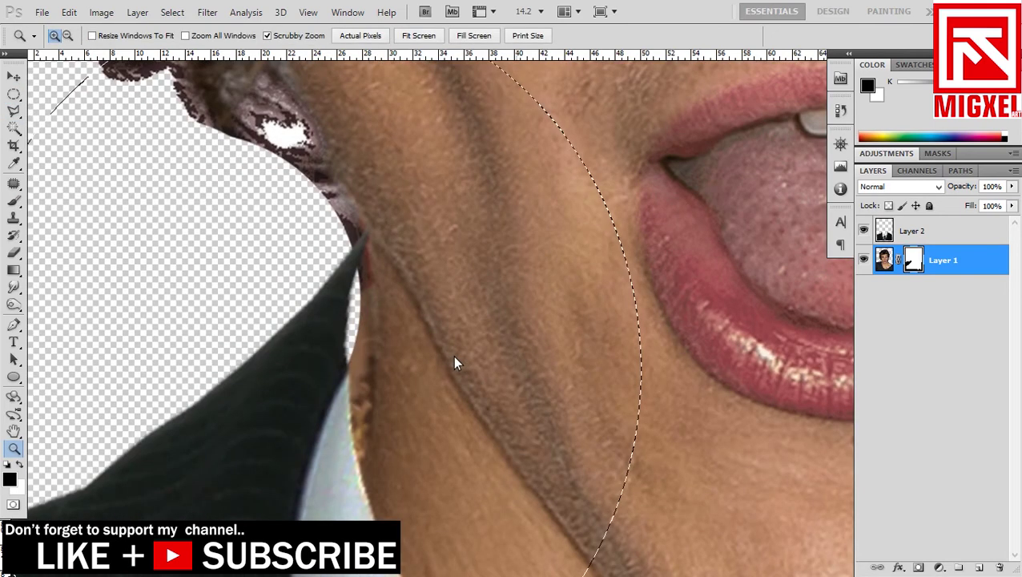
pyautogui.keyDown('alt'); pyautogui.click(453, 356); pyautogui.keyUp('alt')
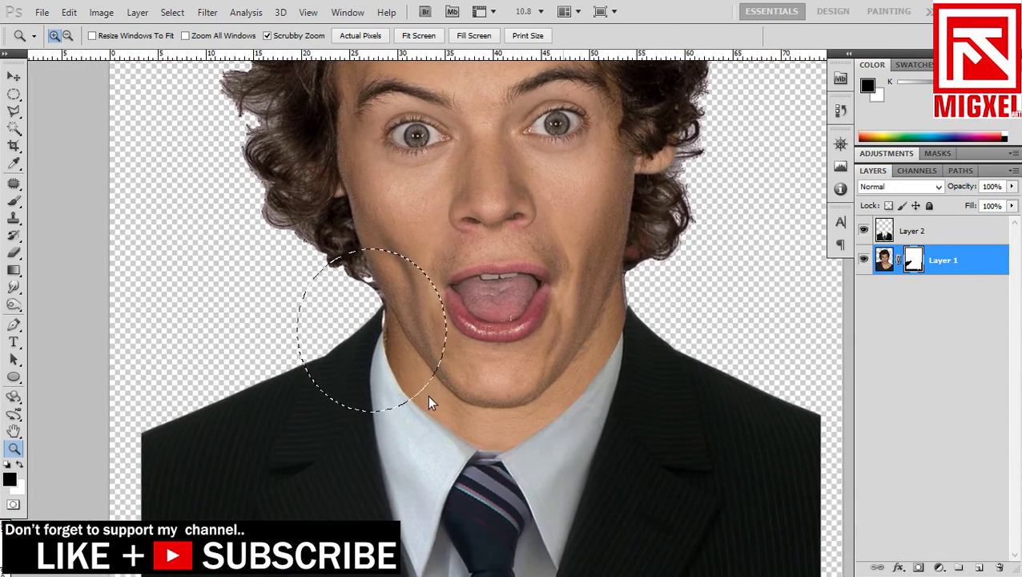
pyautogui.hotkey('ctrl', 'd')
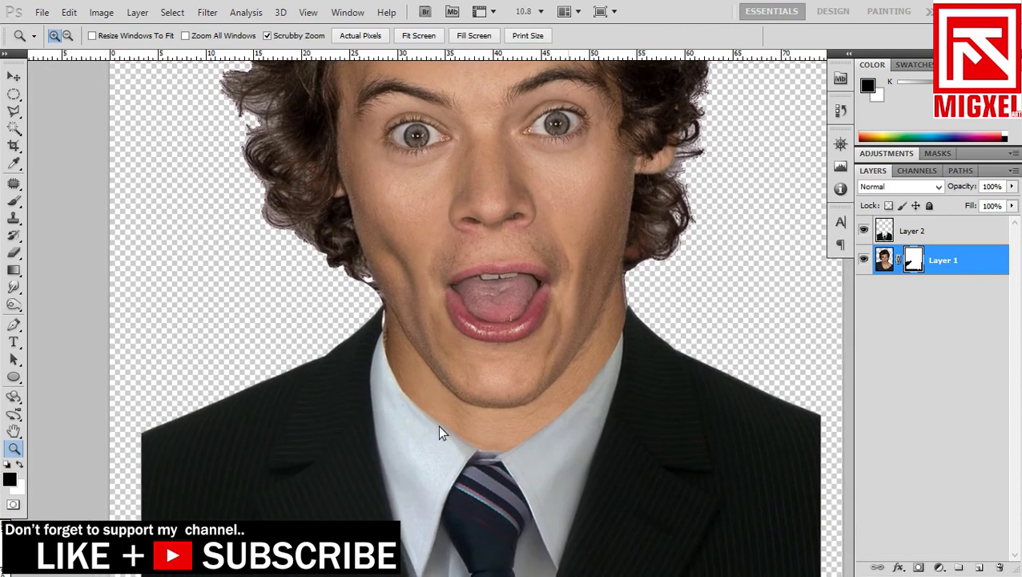
# - Clone neck skin over the dark fringe beside the image's left collar on Layer 1, using a 150 px Clone Stamp at 50% opacity
pyautogui.click(15, 77)
pyautogui.press('x')
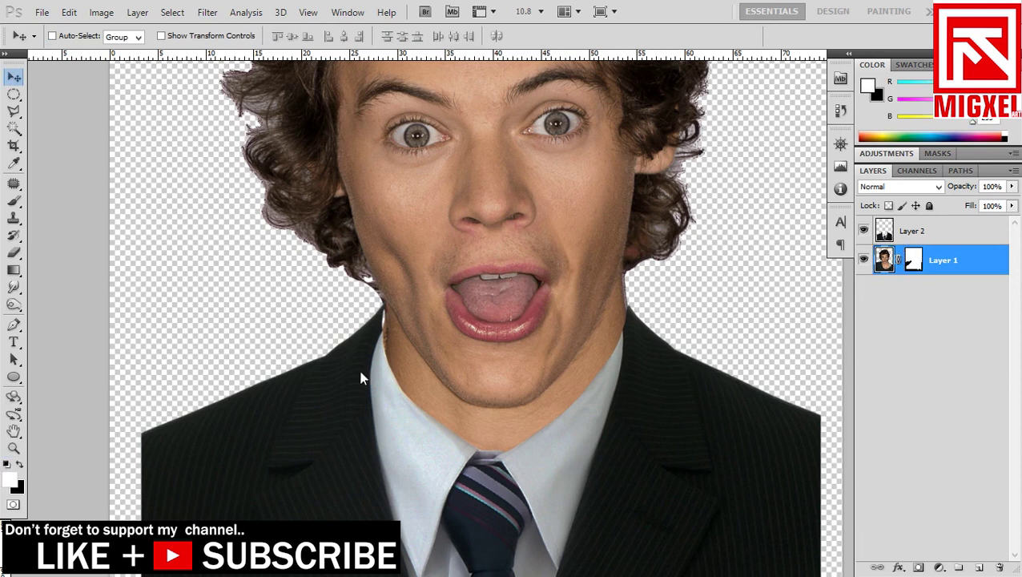
pyautogui.click(14, 447)
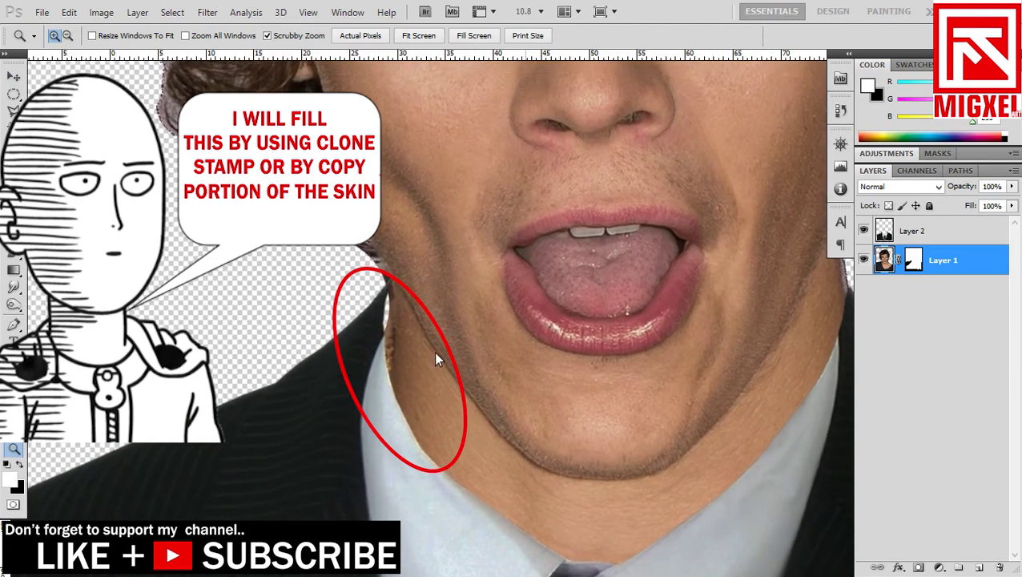
pyautogui.moveTo(434, 352); pyautogui.dragTo(484, 387)
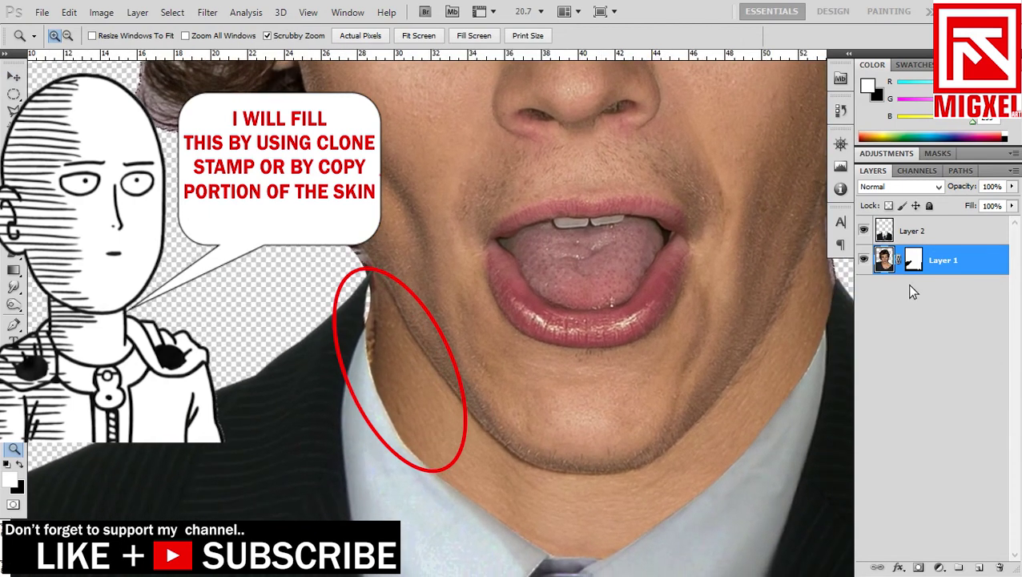
pyautogui.press('s')
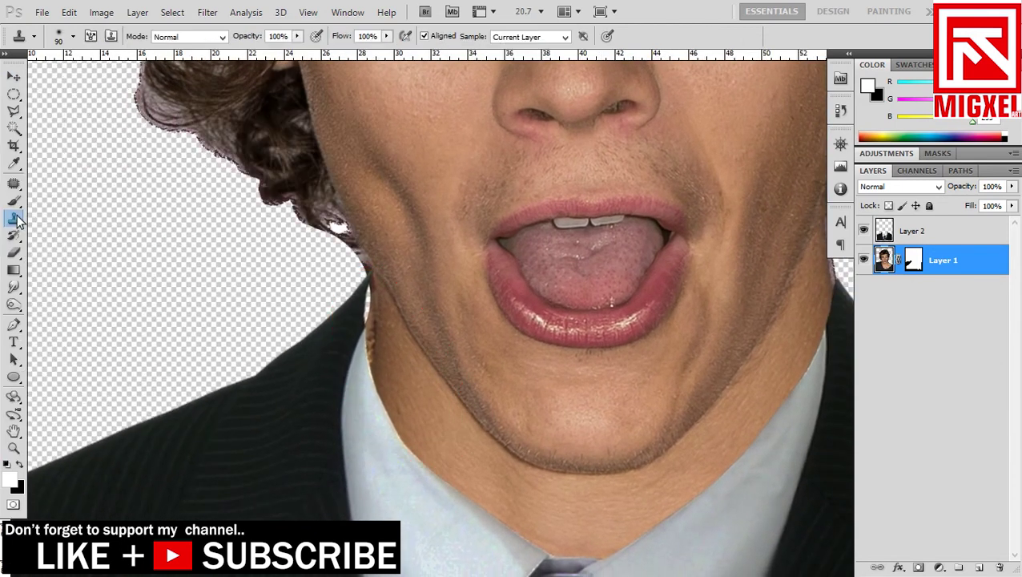
pyautogui.rightClick(15, 218)
pyautogui.click(72, 217)
pyautogui.press(']')
pyautogui.press(']')
pyautogui.press(']')
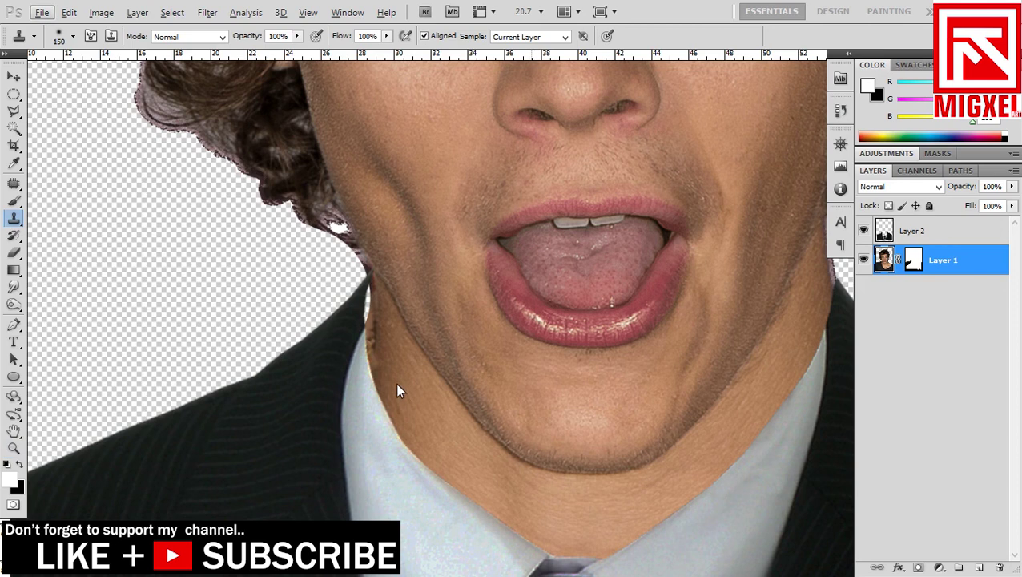
pyautogui.press('5')
pyautogui.moveTo(369, 361); pyautogui.dragTo(370, 350)
pyautogui.moveTo(372, 336)
pyautogui.mouseDown()
pyautogui.moveTo(369, 319)
pyautogui.moveTo(376, 360)
pyautogui.mouseUp()
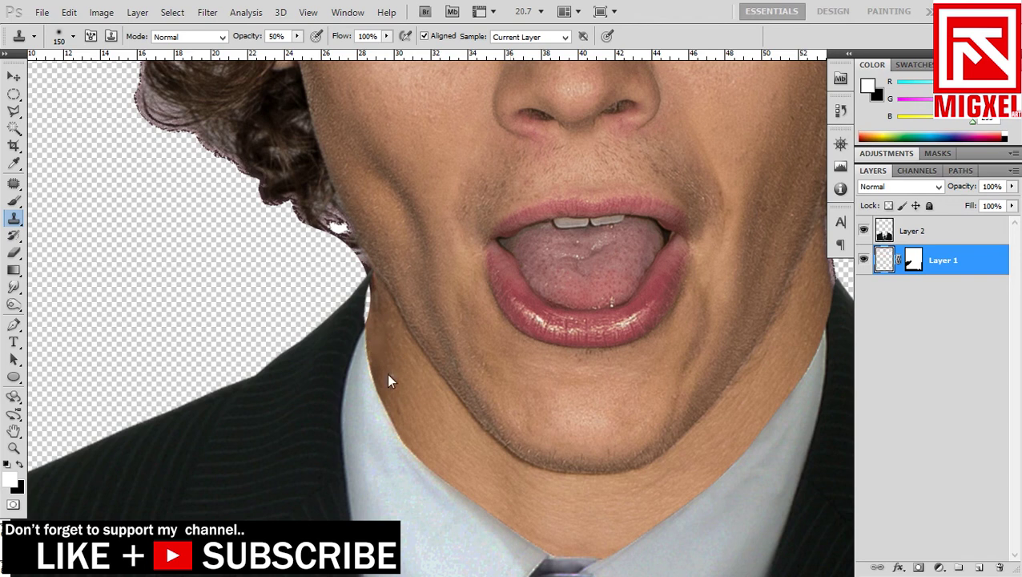
# - Clone more skin along the neck's edge beside the same collar, raising the Clone Stamp opacity to 100%
pyautogui.click(367, 314)
pyautogui.press('0')
pyautogui.click(367, 321)
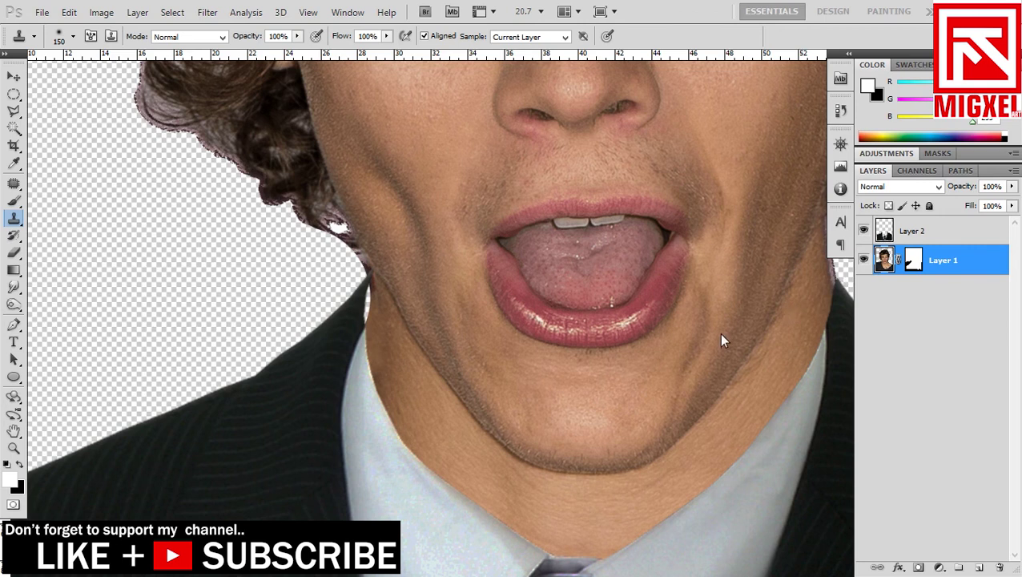
pyautogui.moveTo(403, 416); pyautogui.dragTo(415, 423)
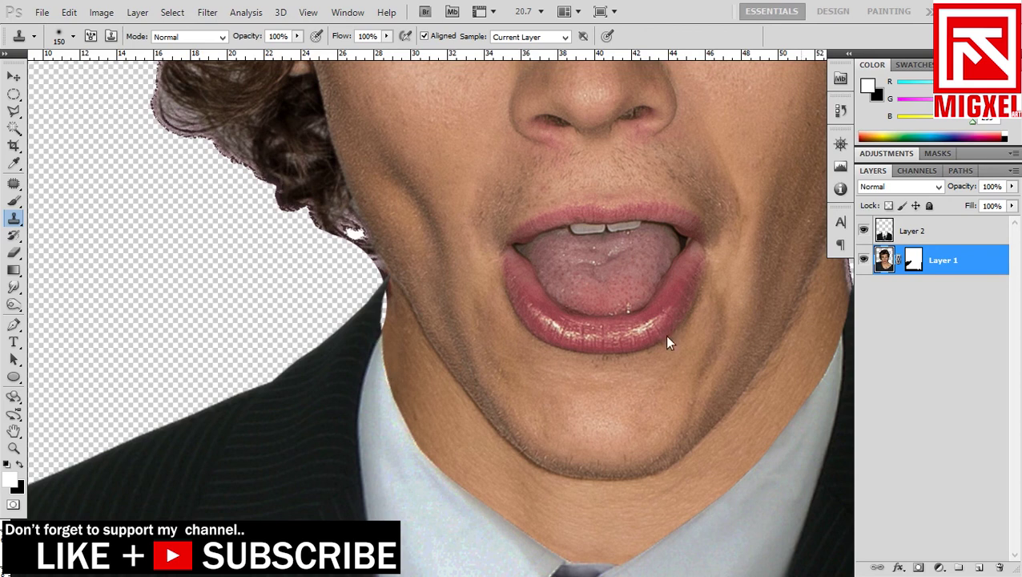
# - Lasso a patch of neck skin beside the collar on Layer 1 and copy it to a new layer
pyautogui.click(13, 447)
pyautogui.moveTo(401, 293); pyautogui.dragTo(447, 319)
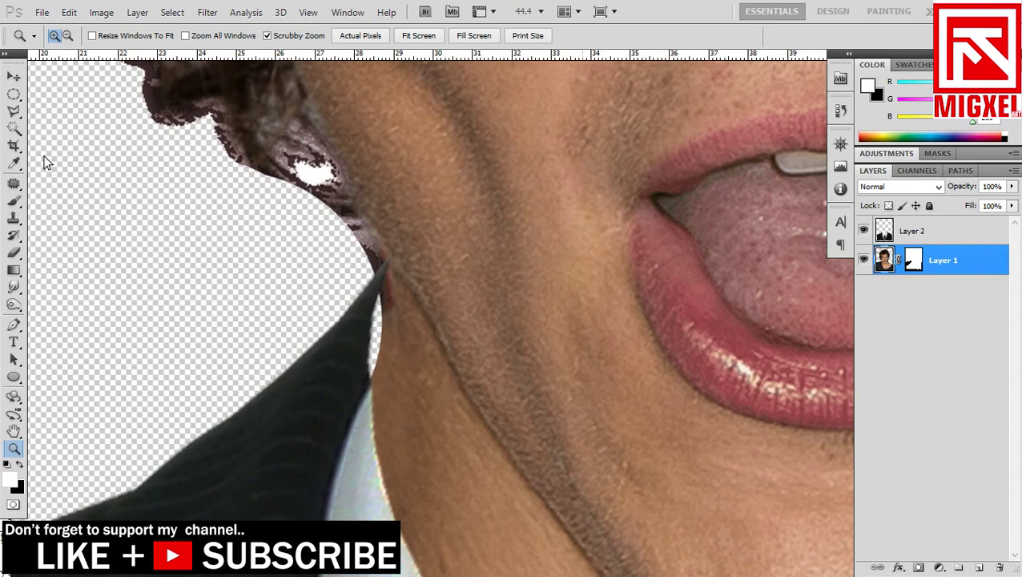
pyautogui.click(14, 111)
pyautogui.click(71, 110)
pyautogui.moveTo(437, 469); pyautogui.dragTo(418, 342)
pyautogui.moveTo(434, 397); pyautogui.dragTo(381, 370)
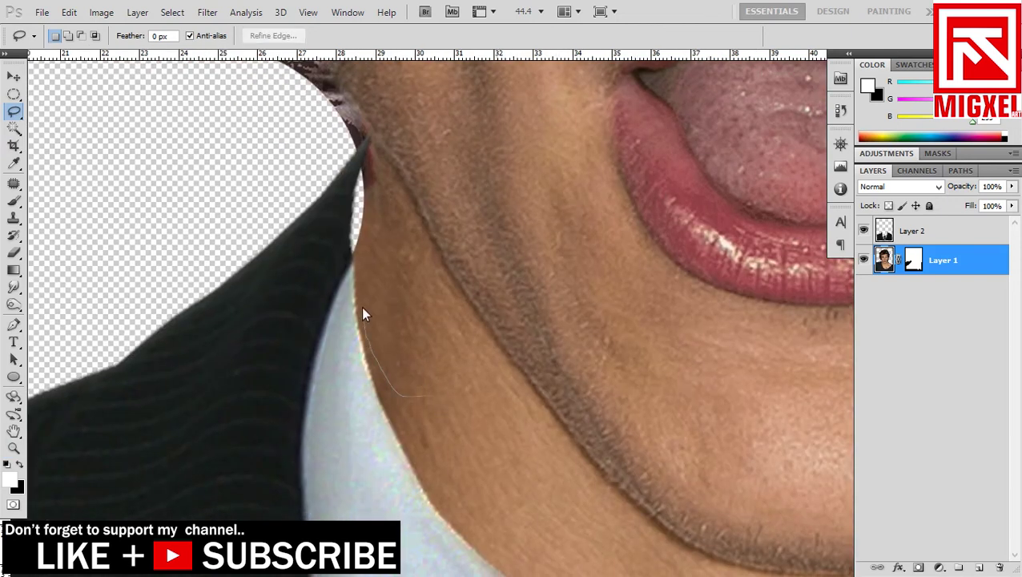
pyautogui.moveTo(460, 358)
pyautogui.mouseDown()
pyautogui.moveTo(473, 420)
pyautogui.moveTo(441, 401)
pyautogui.mouseUp()
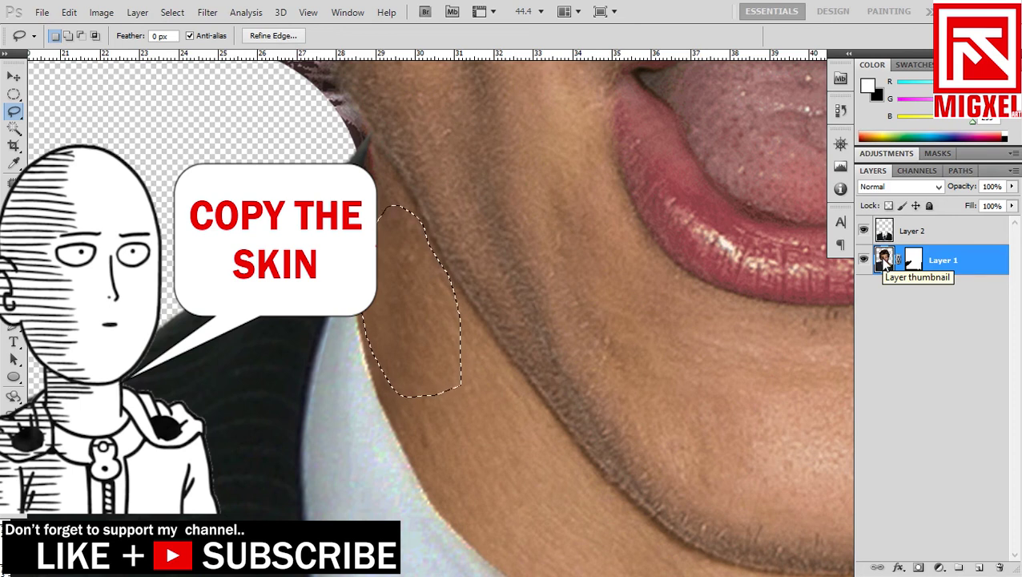
pyautogui.hotkey('ctrl', 'j')
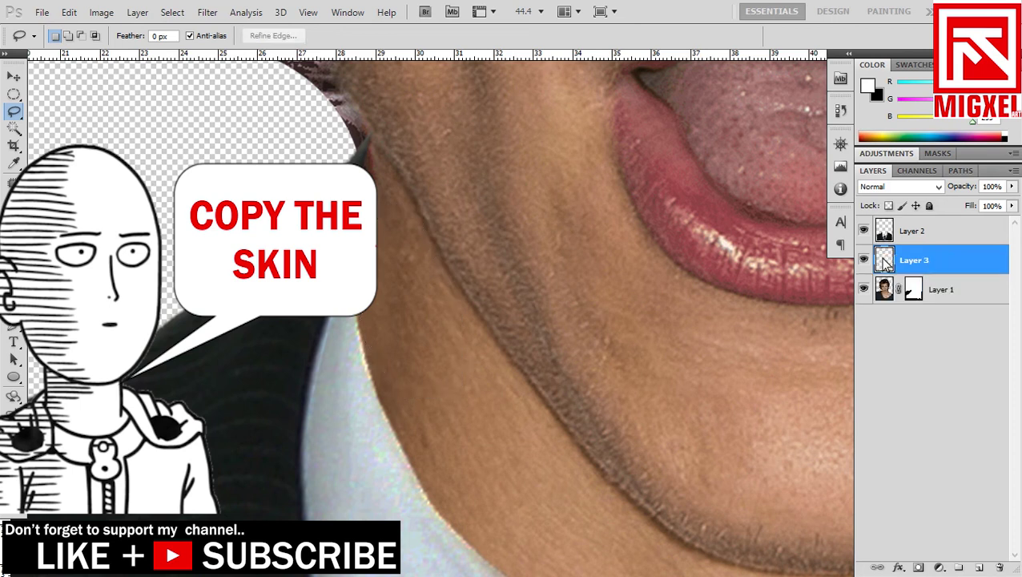
# - Name the copied layer "skin" and move the patch up over the gap between neck and collar
pyautogui.doubleClick(916, 264)
pyautogui.write('skin')
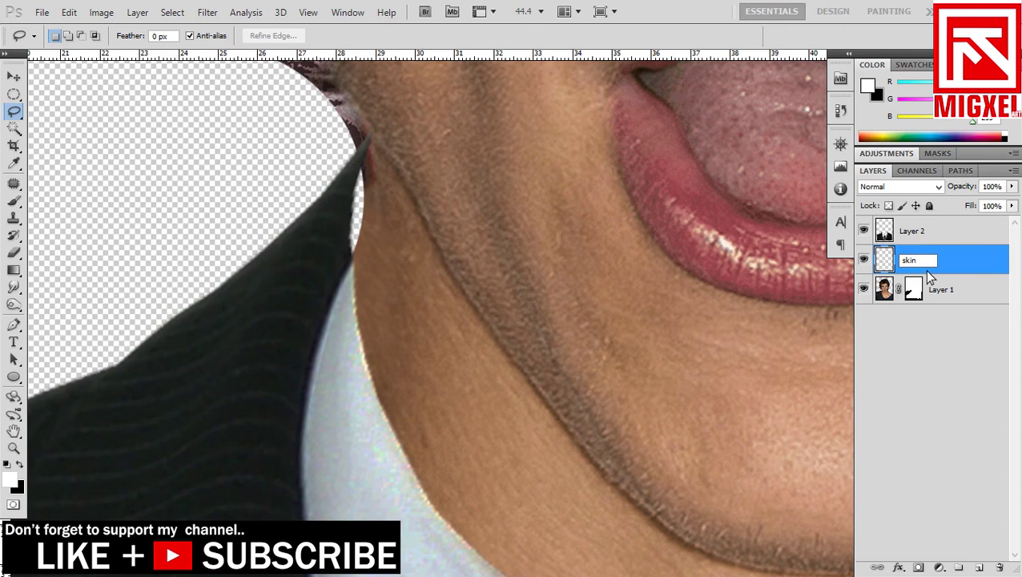
pyautogui.press('Return')
pyautogui.click(13, 76)
pyautogui.moveTo(386, 244); pyautogui.dragTo(371, 202)
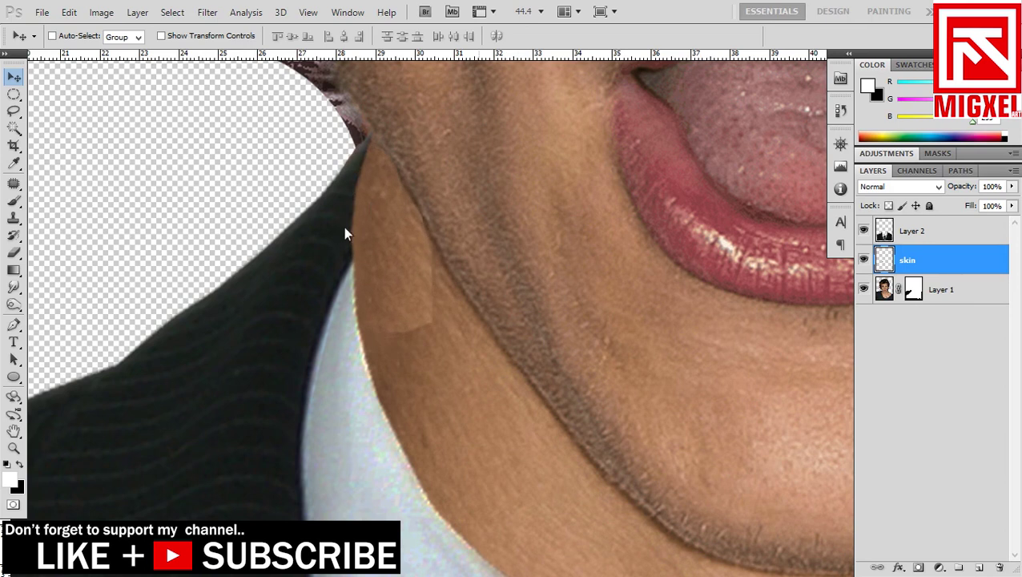
# - Darken the skin patch with a Brightness/Contrast adjustment of -15 brightness
pyautogui.click(102, 14)
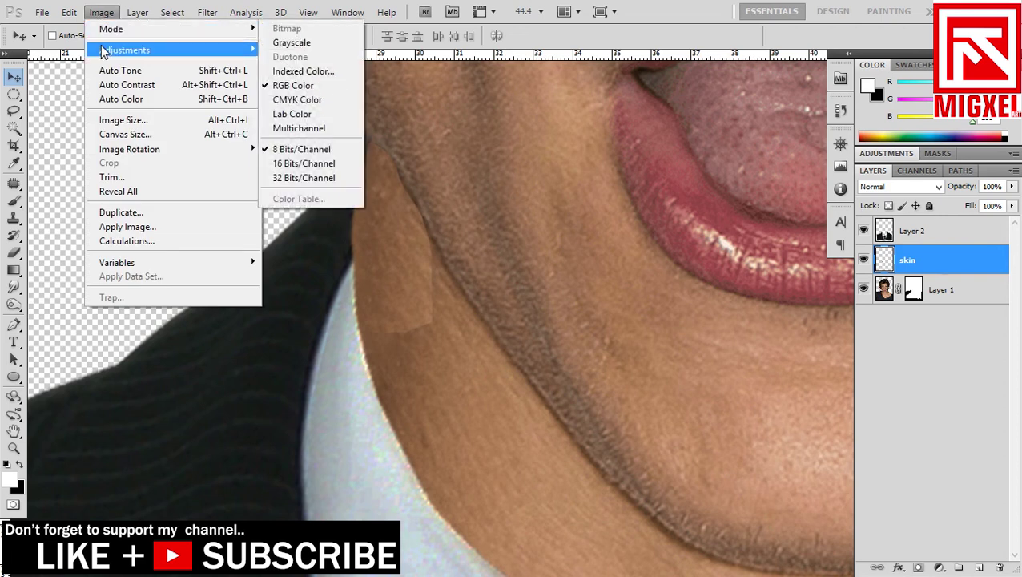
pyautogui.moveTo(105, 51)
pyautogui.click(304, 63)
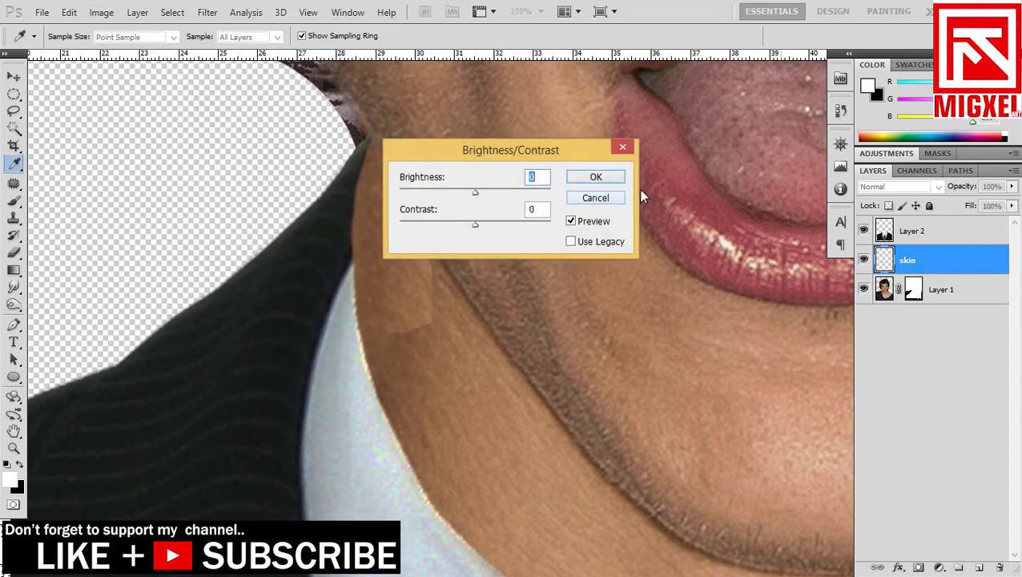
pyautogui.moveTo(626, 158); pyautogui.dragTo(691, 159)
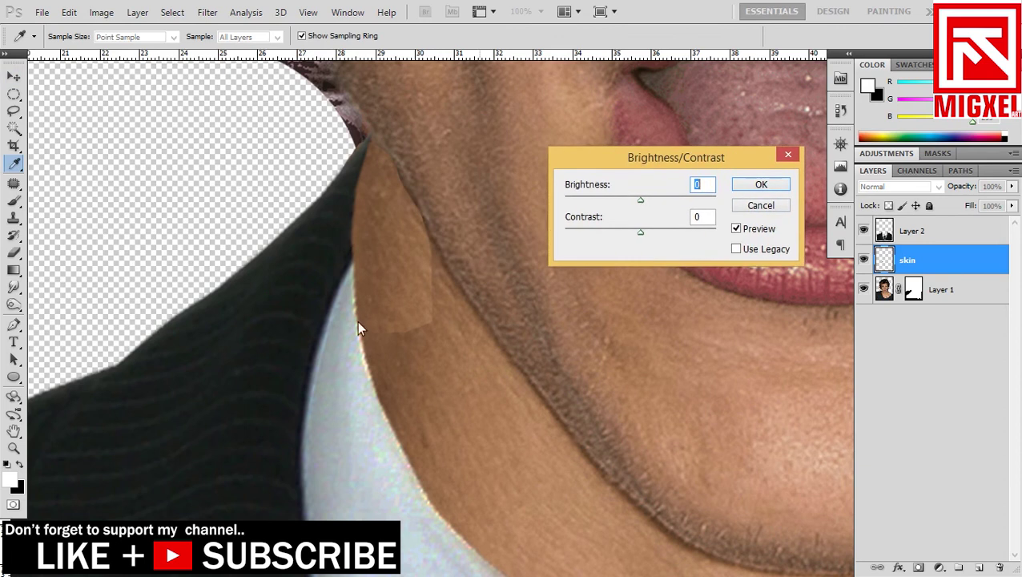
pyautogui.moveTo(636, 203); pyautogui.dragTo(631, 201)
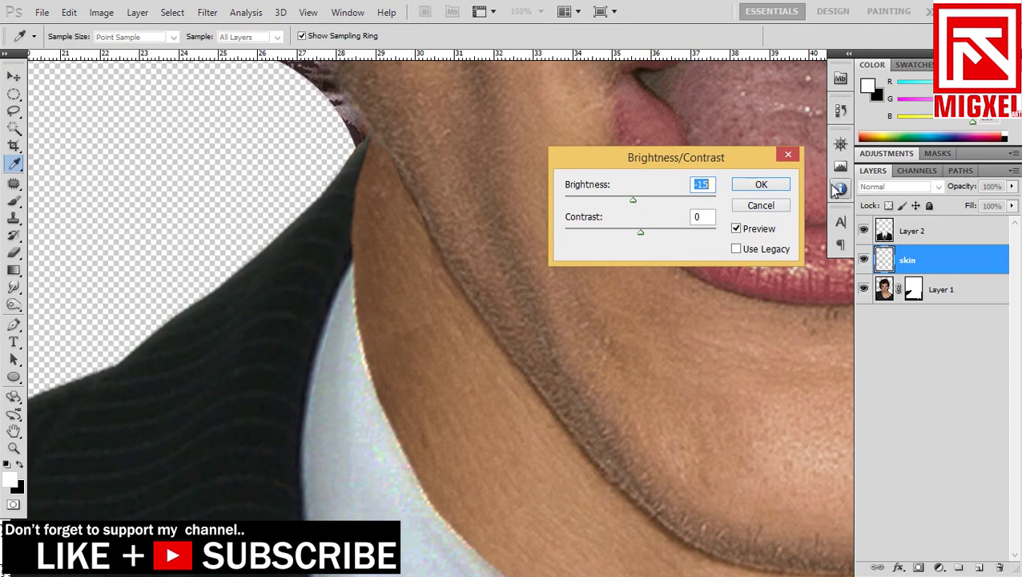
pyautogui.click(761, 187)
pyautogui.press('v')
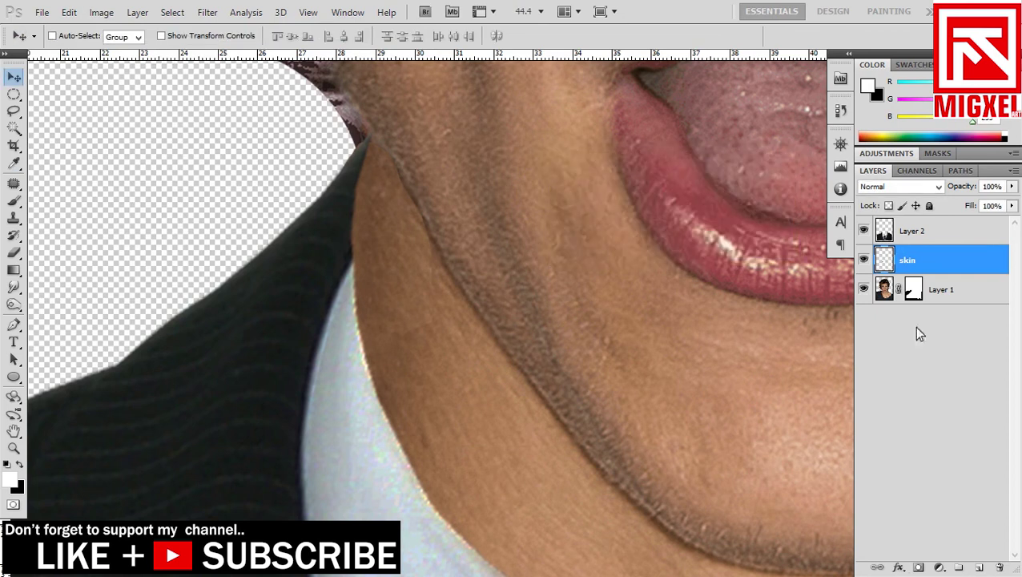
# - Add a mask to the skin layer and blend the patch's edge at the jaw with a soft black 100 px brush at 50% opacity
pyautogui.click(920, 568)
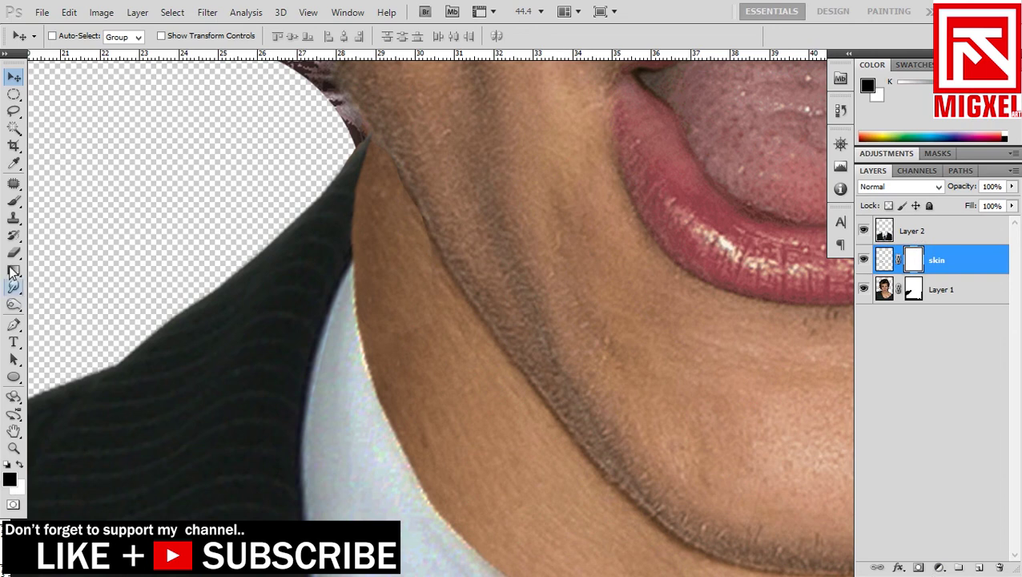
pyautogui.click(13, 201)
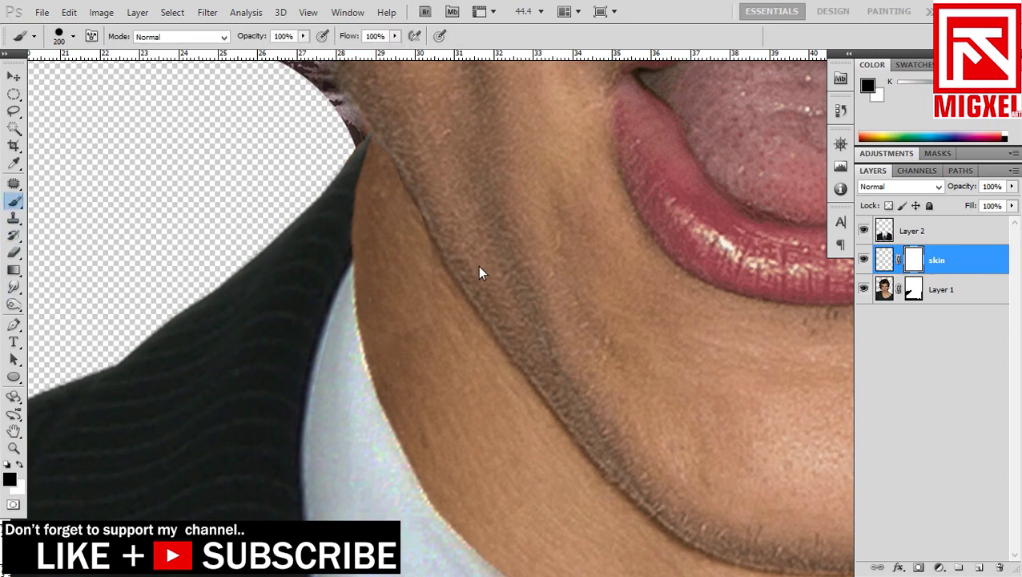
pyautogui.click(73, 36)
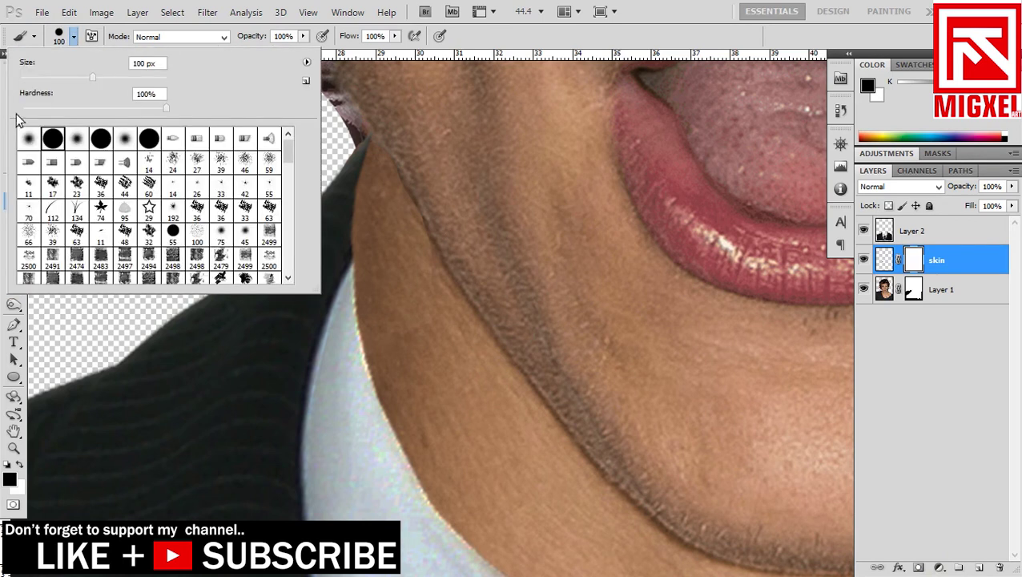
pyautogui.click(28, 139)
pyautogui.click(395, 193)
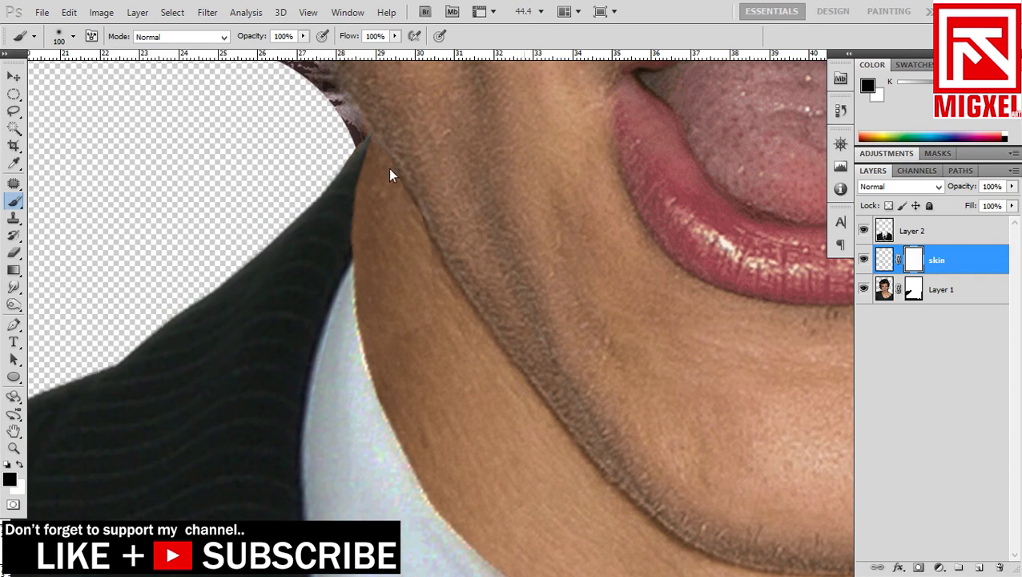
pyautogui.moveTo(295, 37); pyautogui.dragTo(274, 40)
pyautogui.write('50')
pyautogui.press('Return')
pyautogui.moveTo(413, 190); pyautogui.dragTo(428, 249)
# - Compare the neck with and without the skin patch by toggling the skin layer's visibility
pyautogui.click(13, 447)
pyautogui.keyDown('alt'); pyautogui.click(383, 323); pyautogui.keyUp('alt')
pyautogui.moveTo(383, 324); pyautogui.dragTo(350, 320)
pyautogui.moveTo(469, 341); pyautogui.dragTo(457, 339)
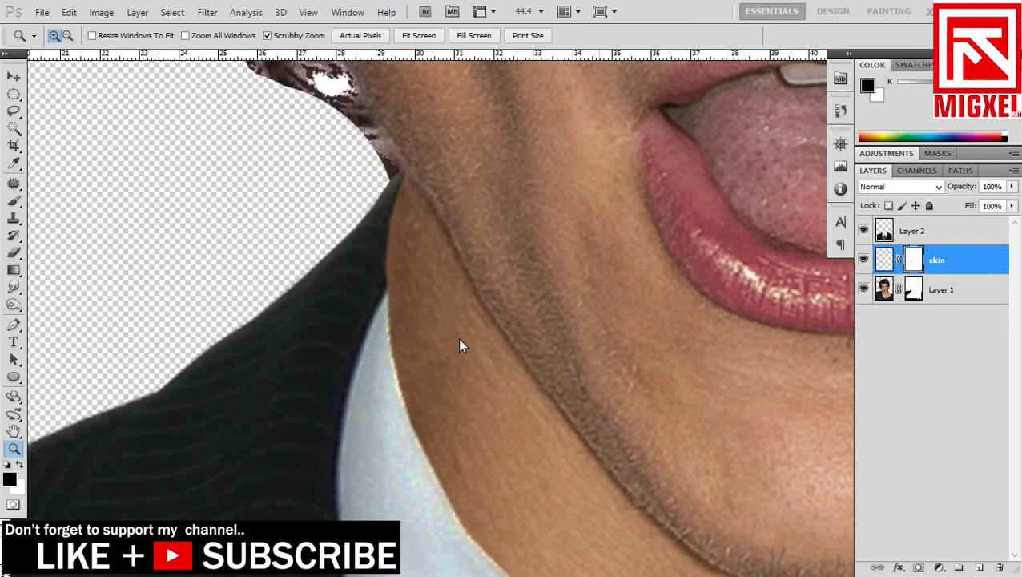
pyautogui.click(864, 258)
pyautogui.click(864, 259)
pyautogui.click(865, 258)
pyautogui.click(865, 259)
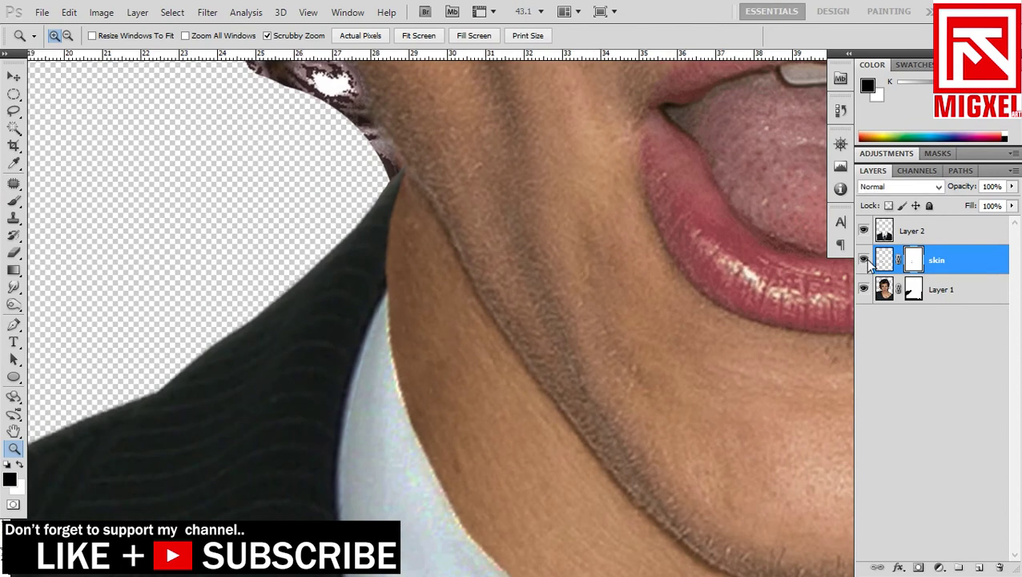
# - Rename the suit's layer, Layer 2, as "suit"
pyautogui.click(900, 234)
pyautogui.press('x')
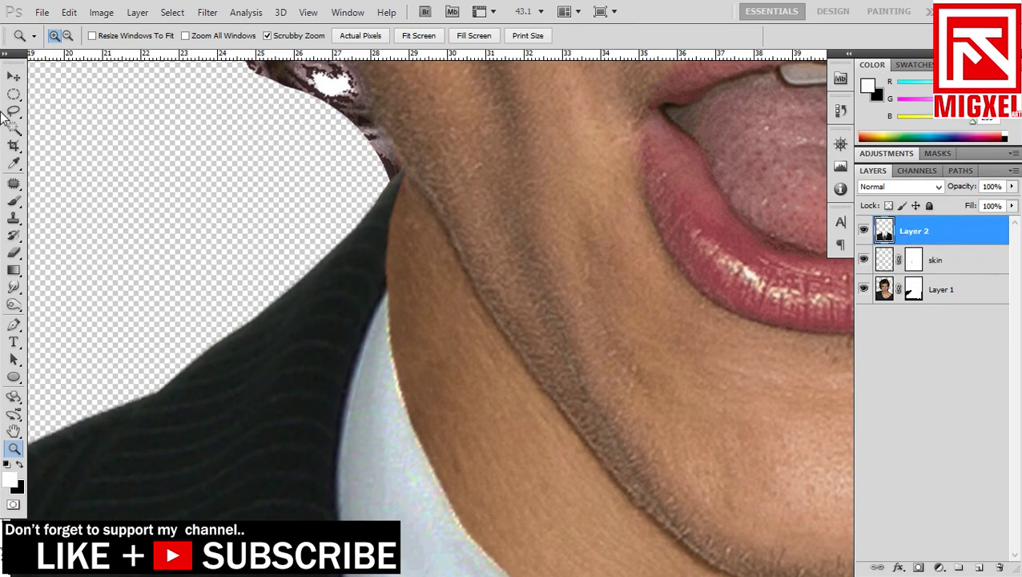
pyautogui.doubleClick(916, 232)
pyautogui.write('suit')
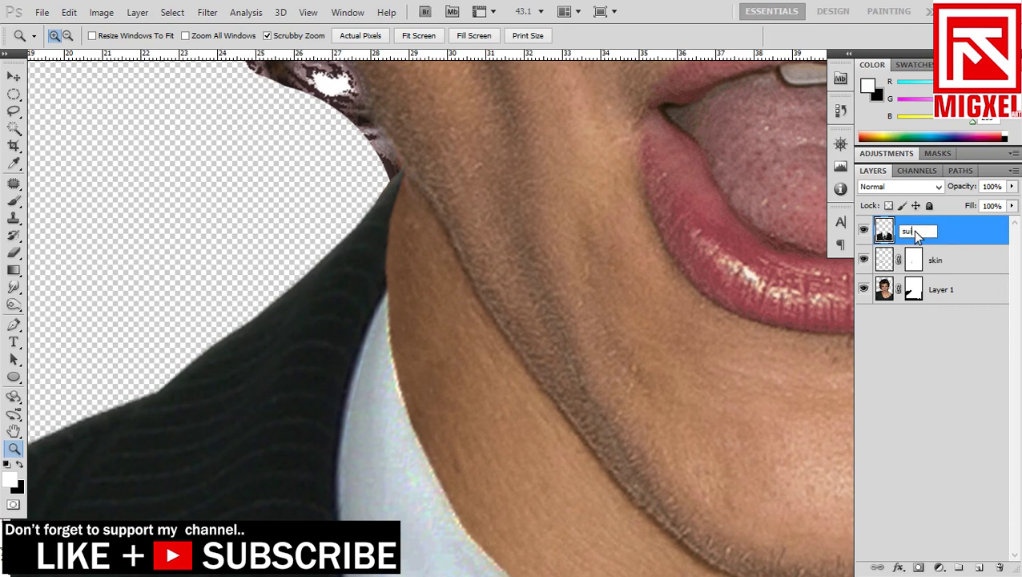
pyautogui.press('Return')
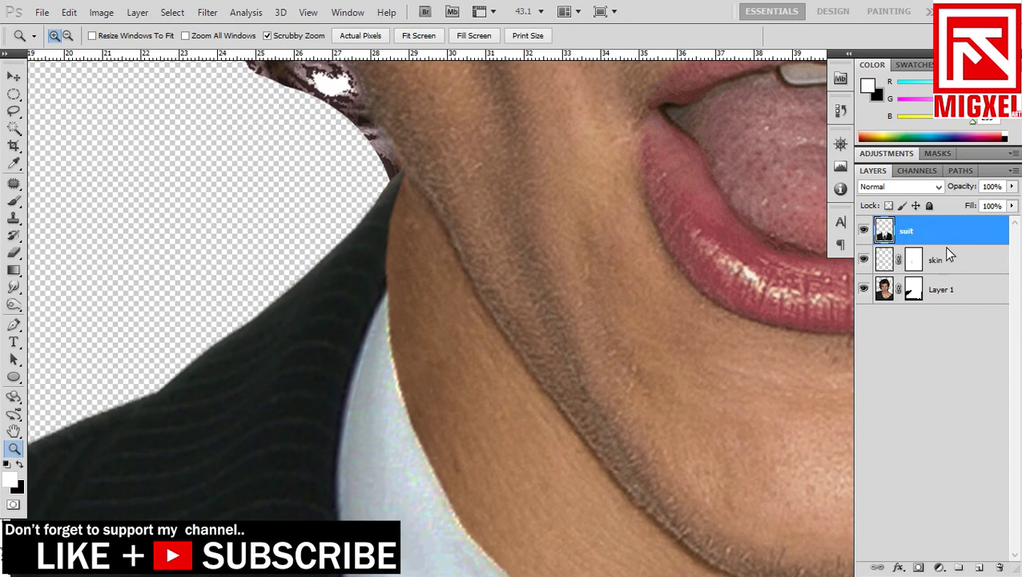
# - Lasso the upper tip of the jacket beside the neck on the suit layer and copy it to a new layer
pyautogui.click(14, 112)
pyautogui.moveTo(360, 162); pyautogui.dragTo(251, 234)
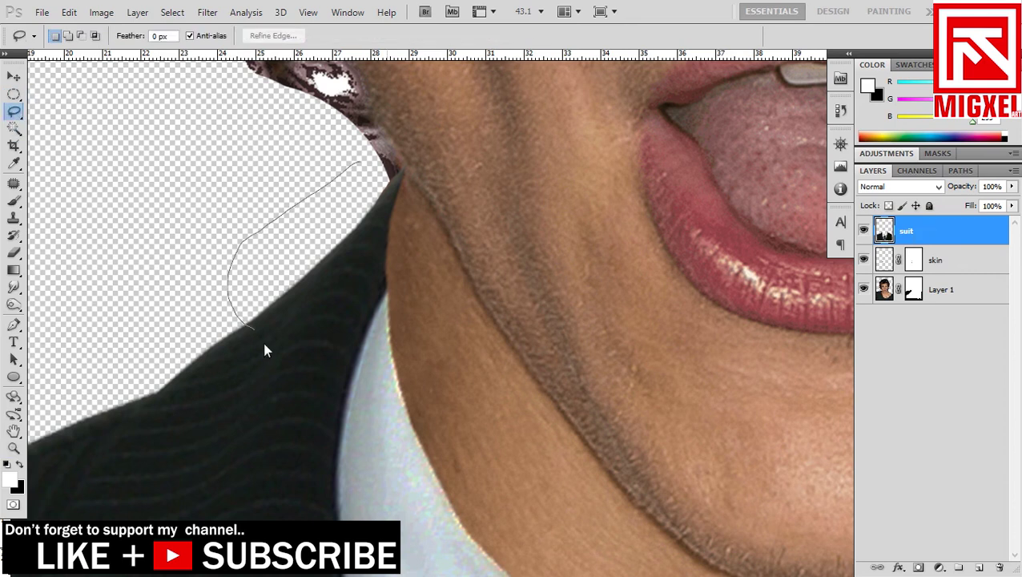
pyautogui.moveTo(404, 285)
pyautogui.mouseDown()
pyautogui.moveTo(467, 208)
pyautogui.moveTo(396, 137)
pyautogui.mouseUp()
pyautogui.hotkey('ctrl', 'j')
# - Move the copied jacket piece up against the jaw and rotate it slightly
pyautogui.click(14, 76)
pyautogui.moveTo(401, 308); pyautogui.dragTo(359, 276)
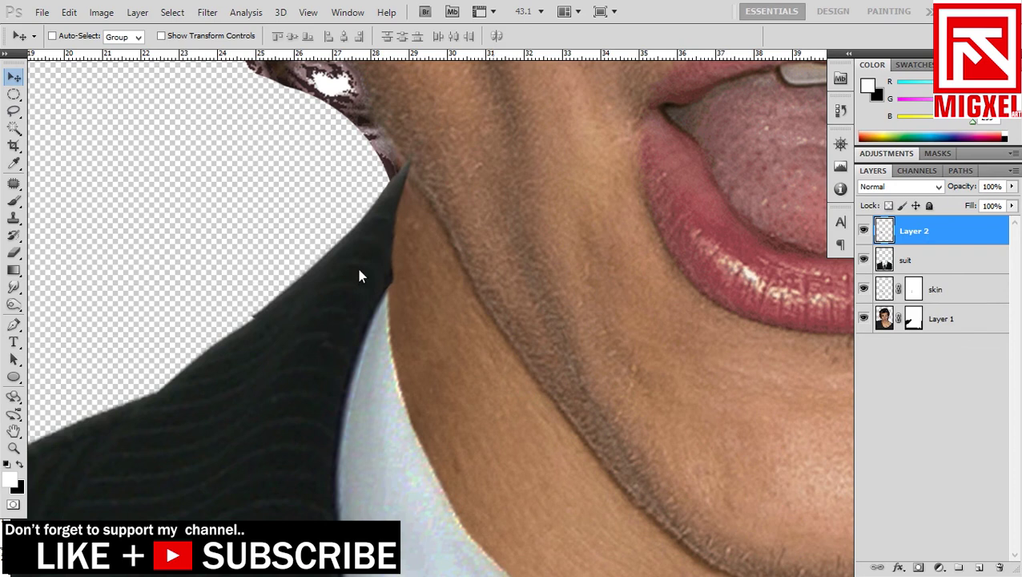
pyautogui.hotkey('ctrl', 't')
pyautogui.moveTo(507, 157); pyautogui.dragTo(521, 164)
# - Warp the copied jacket piece so its edge and tip follow the neck and collar, and apply the transformation
pyautogui.rightClick(369, 194)
pyautogui.click(399, 309)
pyautogui.moveTo(394, 240); pyautogui.dragTo(405, 240)
pyautogui.moveTo(423, 289); pyautogui.dragTo(409, 292)
pyautogui.moveTo(419, 156); pyautogui.dragTo(411, 157)
pyautogui.press('Return')
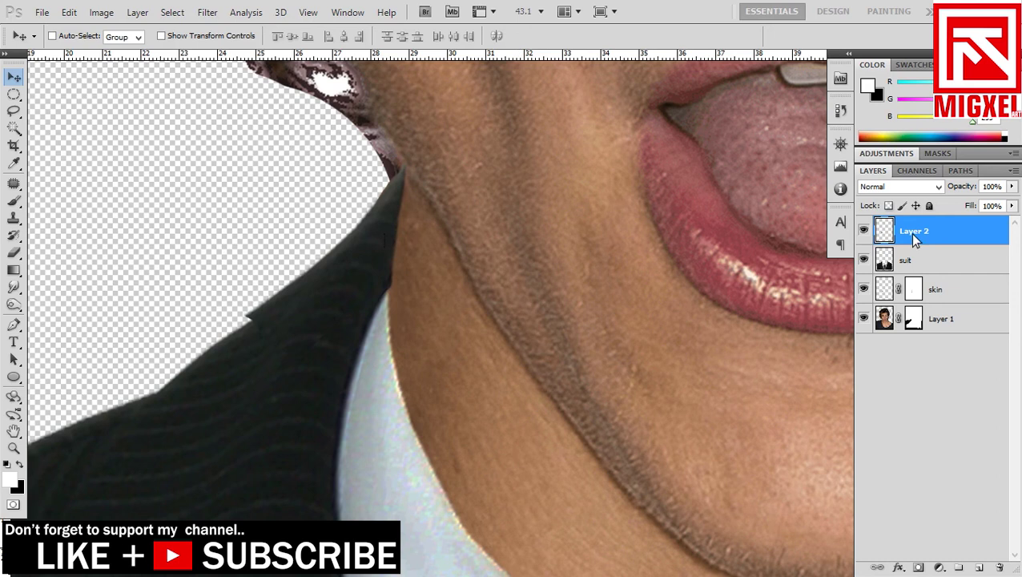
# - Rename the copied jacket piece's layer as "suit skin"
pyautogui.write('suit skin')
pyautogui.press('Return')
pyautogui.moveTo(903, 232)
pyautogui.mouseDown()
pyautogui.moveTo(906, 258)
pyautogui.moveTo(911, 235)
pyautogui.mouseUp()
# - Add a mask to the suit skin layer and paint black at 50% opacity to blend its jagged corner into the shoulder
pyautogui.click(919, 568)
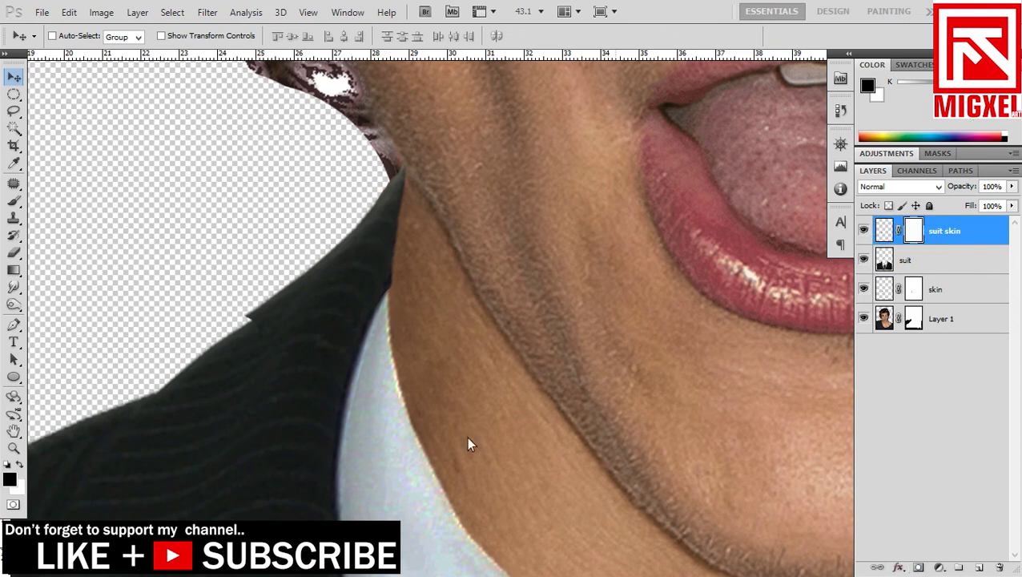
pyautogui.press('b')
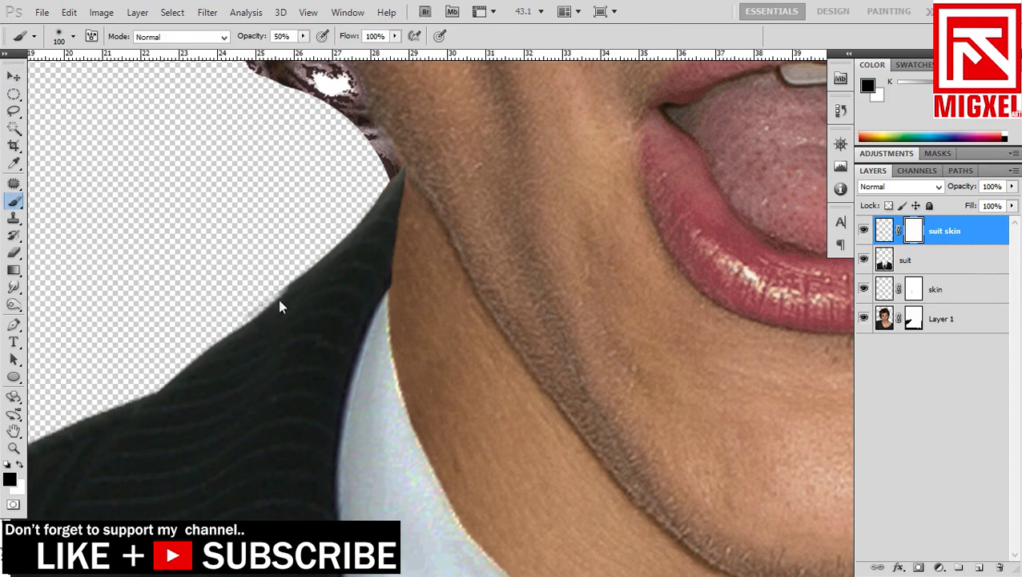
pyautogui.moveTo(300, 270); pyautogui.dragTo(271, 310)
pyautogui.press('z')
pyautogui.moveTo(540, 422); pyautogui.dragTo(316, 360)
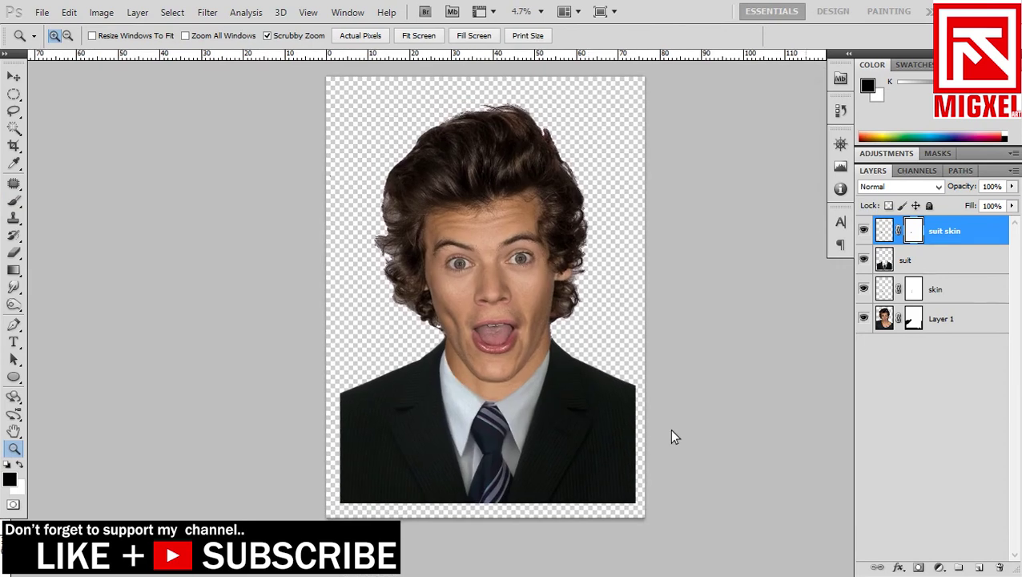
pyautogui.moveTo(535, 383); pyautogui.dragTo(627, 418)
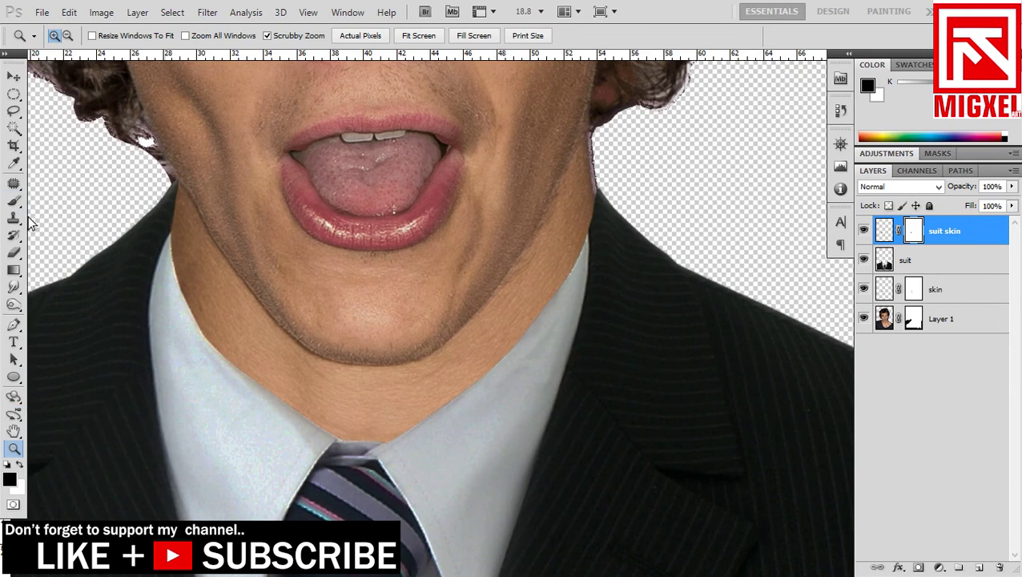
# - Add a new layer above the suit skin layer and ready the Brush with white as the foreground colour
pyautogui.click(10, 479)
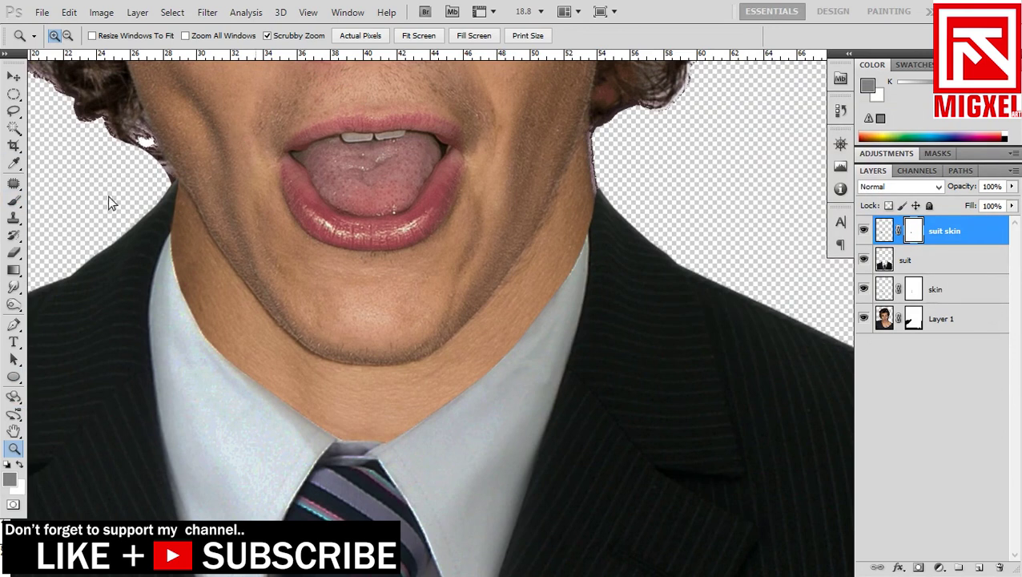
pyautogui.click(13, 201)
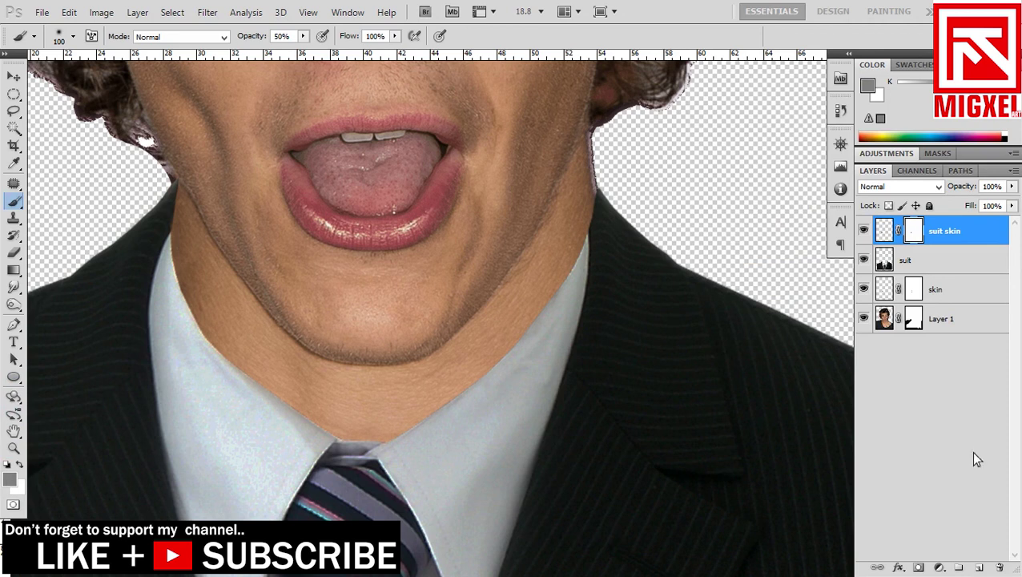
pyautogui.click(979, 567)
pyautogui.press('d')
pyautogui.press('x')
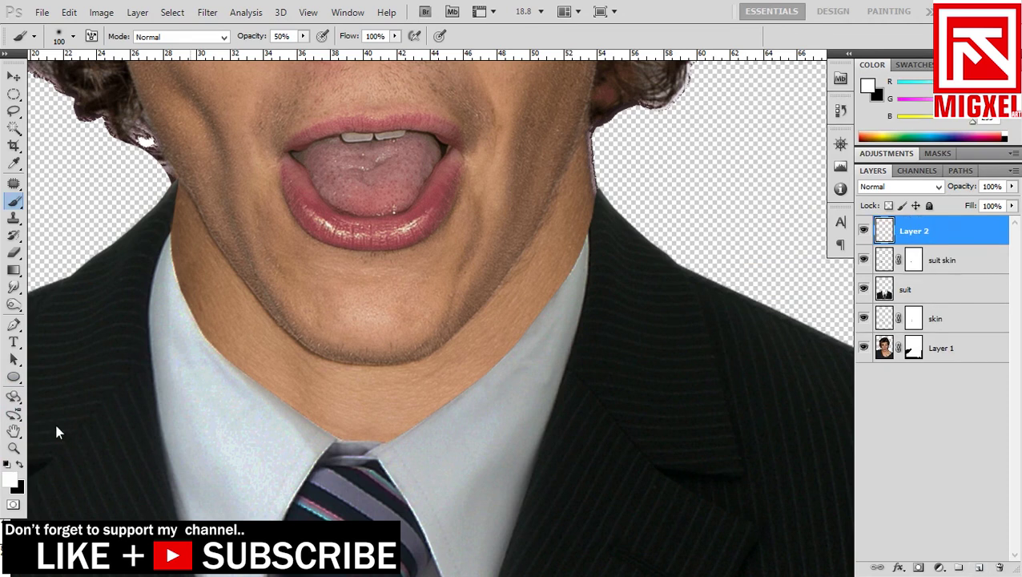
# - Set the foreground colour to red and try brushing along both collar edges beside the neck
pyautogui.click(101, 13)
pyautogui.moveTo(105, 29)
pyautogui.click(710, 39)
pyautogui.press('i')
pyautogui.click(16, 479)
pyautogui.moveTo(798, 213); pyautogui.dragTo(895, 120)
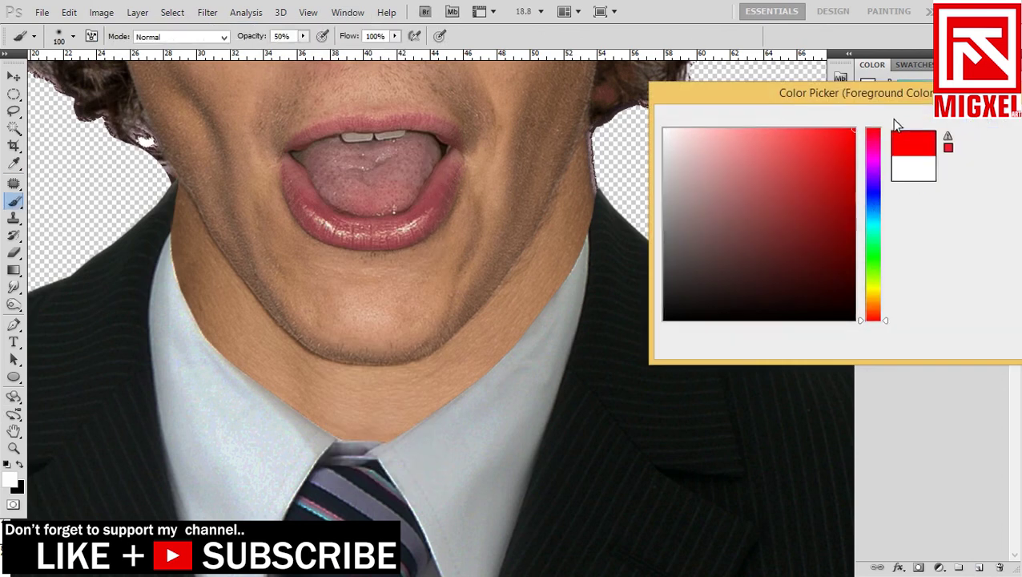
pyautogui.press('Return')
pyautogui.moveTo(590, 206)
pyautogui.mouseDown()
pyautogui.moveTo(576, 229)
pyautogui.moveTo(545, 281)
pyautogui.moveTo(438, 393)
pyautogui.moveTo(370, 420)
pyautogui.mouseUp()
pyautogui.moveTo(270, 379)
pyautogui.mouseDown()
pyautogui.moveTo(247, 358)
pyautogui.moveTo(181, 233)
pyautogui.mouseUp()
pyautogui.hotkey('ctrl', 'z')
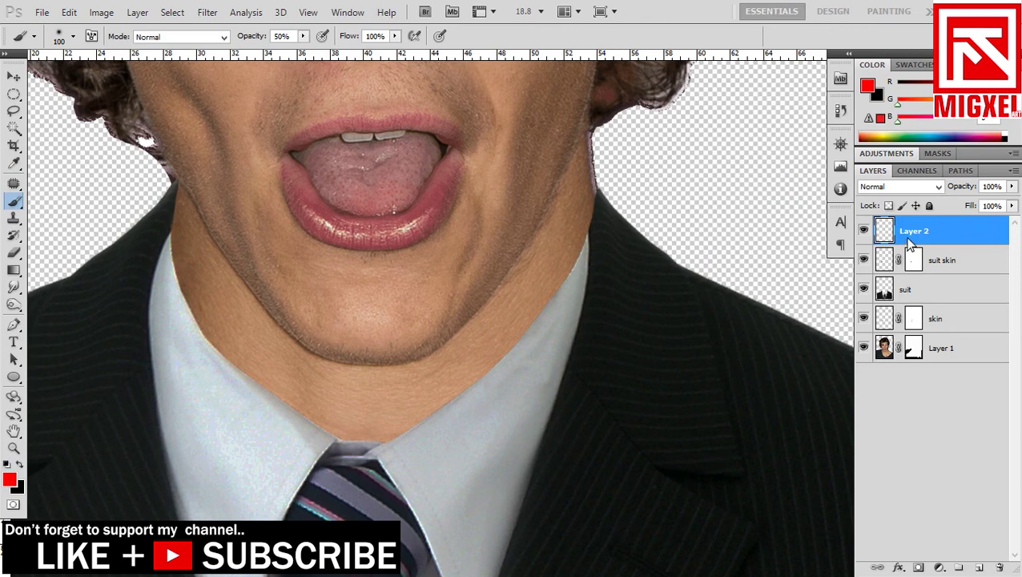
# - Rename the new empty layer as "shadow"
pyautogui.doubleClick(908, 233)
pyautogui.press('Escape')
pyautogui.doubleClick(913, 232)
pyautogui.write('shadow')
pyautogui.press('v')
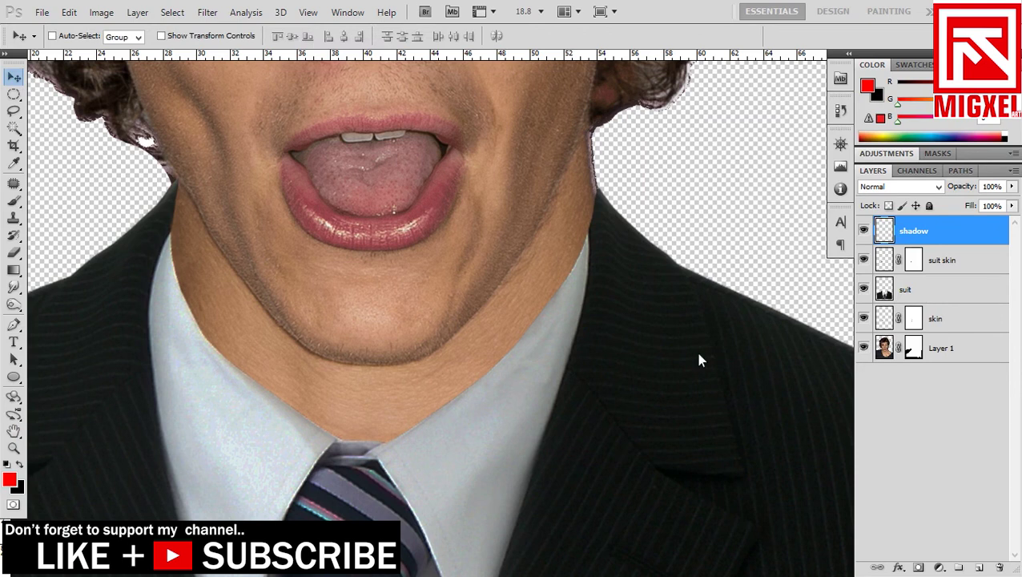
# - Paint black shadows along the neck and collar edges on the shadow layer with a soft 200 px brush at 50% opacity
pyautogui.moveTo(698, 354); pyautogui.dragTo(701, 383)
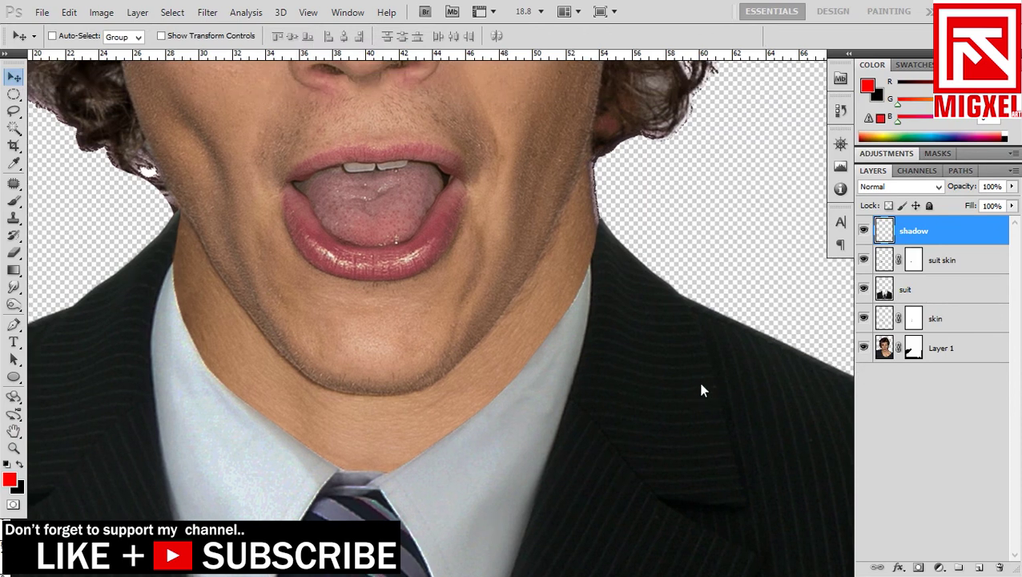
pyautogui.click(10, 479)
pyautogui.click(711, 283)
pyautogui.moveTo(701, 305); pyautogui.dragTo(586, 394)
pyautogui.press('Return')
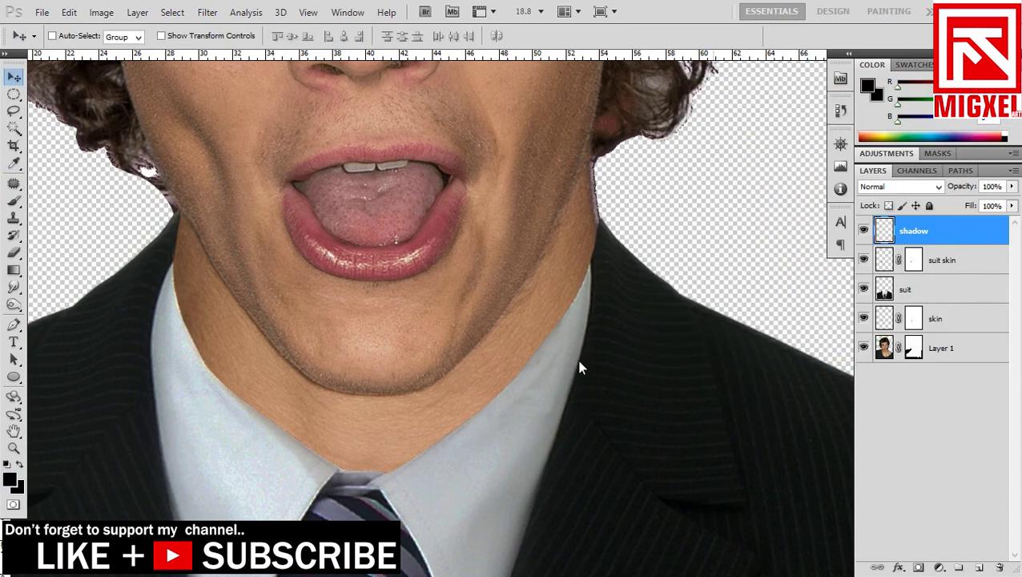
pyautogui.click(15, 201)
pyautogui.click(72, 37)
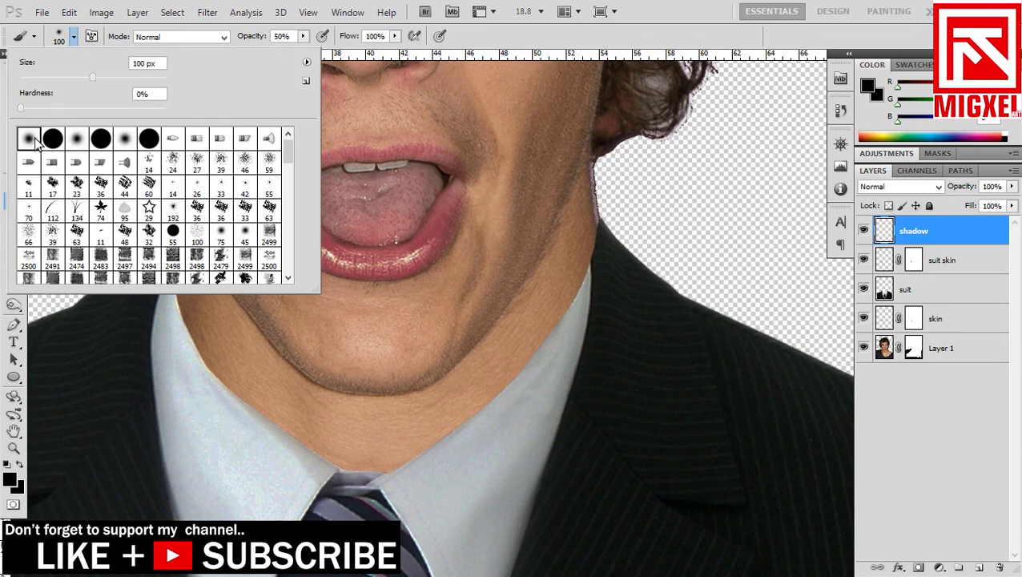
pyautogui.click(244, 163)
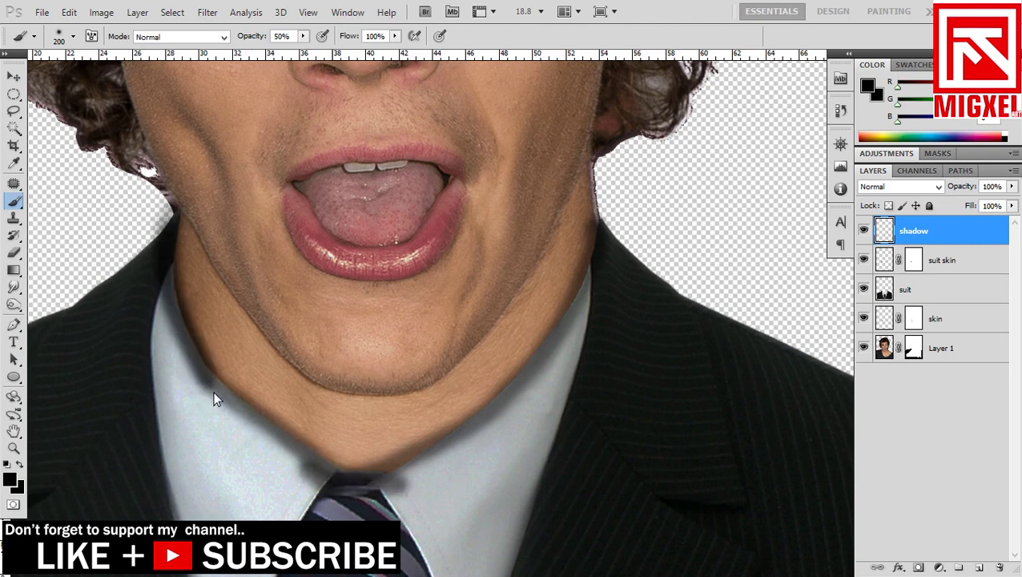
# - Move the shadow layer beneath the suit layer and lower its opacity, trying 30% before settling on 50%
pyautogui.press('v')
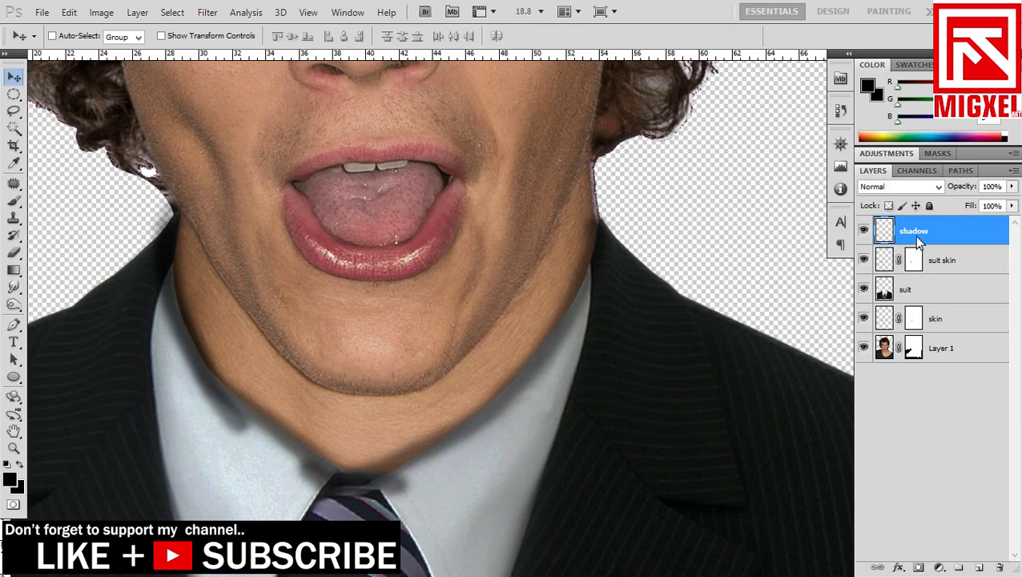
pyautogui.moveTo(931, 233); pyautogui.dragTo(923, 303)
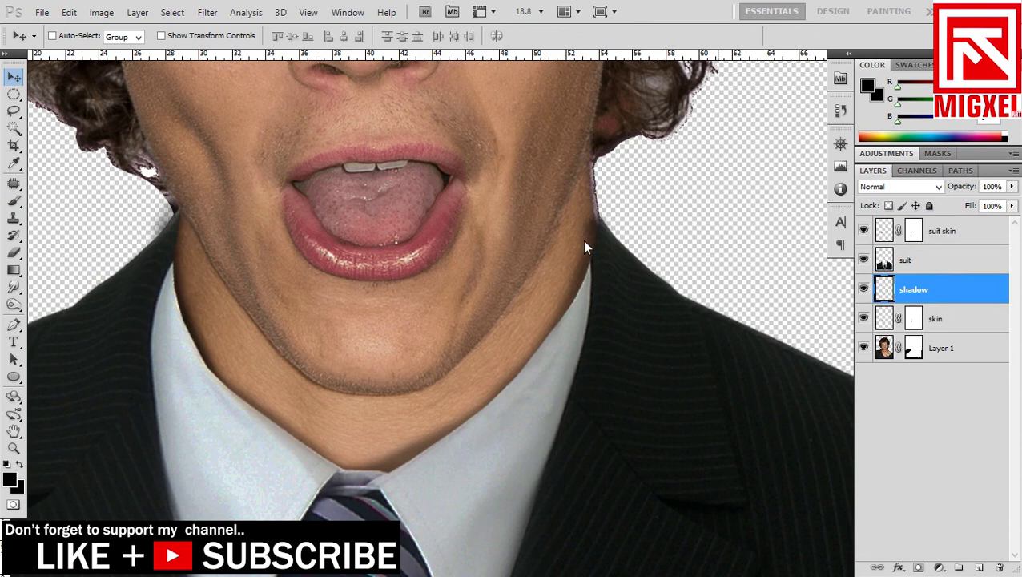
pyautogui.moveTo(1003, 188); pyautogui.dragTo(787, 174)
pyautogui.write('30')
pyautogui.press('Return')
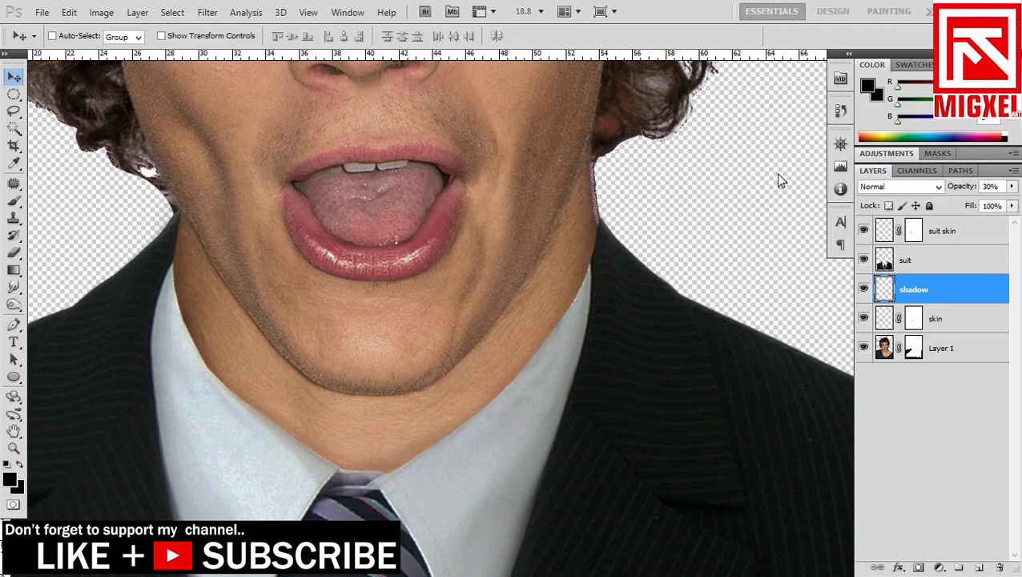
pyautogui.moveTo(1001, 188); pyautogui.dragTo(925, 183)
pyautogui.write('50')
pyautogui.press('Return')
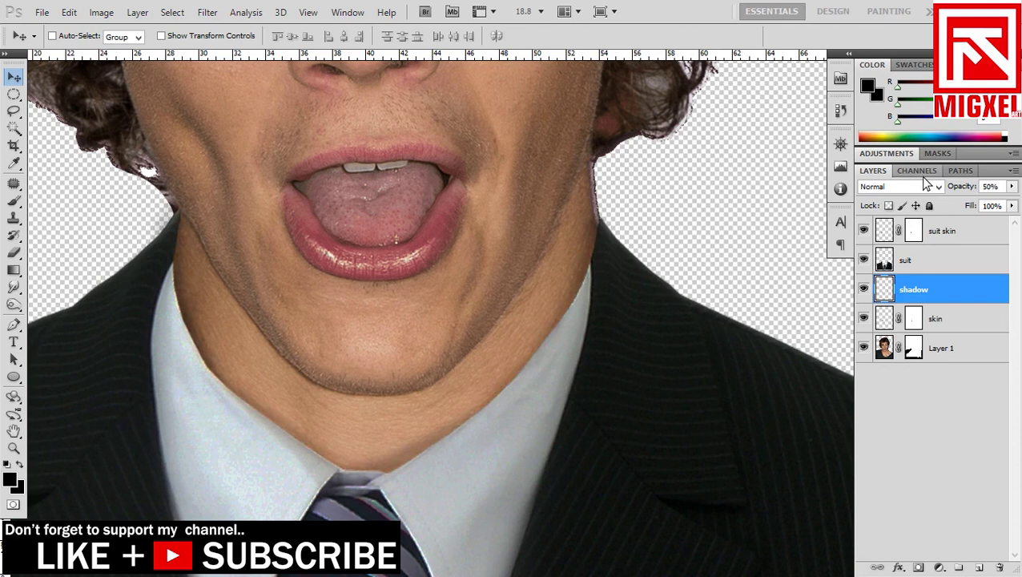
# - Apply a Gaussian Blur with a radius of 2.4 pixels to the shadow layer
pyautogui.click(13, 447)
pyautogui.moveTo(592, 301); pyautogui.dragTo(562, 280)
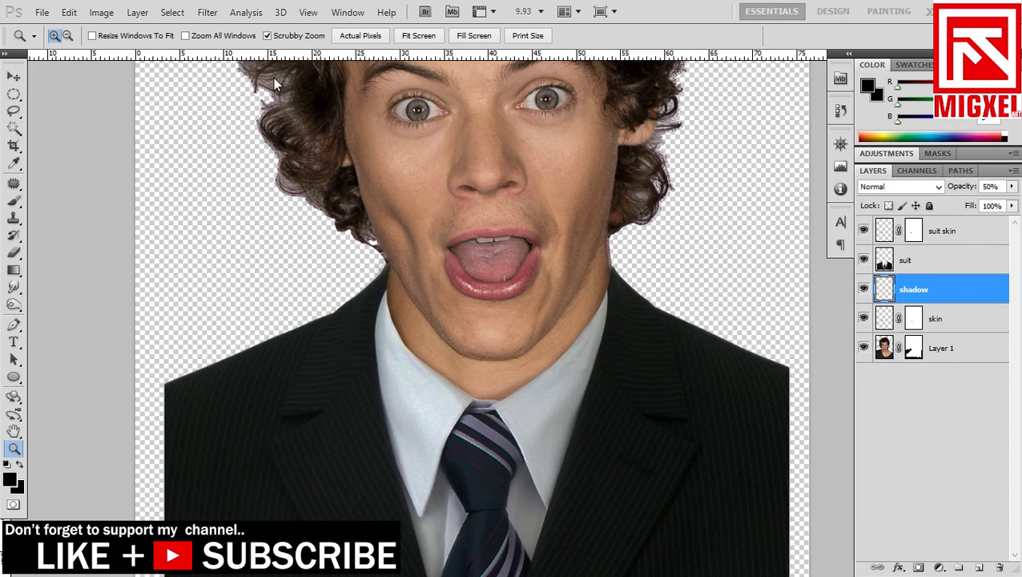
pyautogui.click(207, 13)
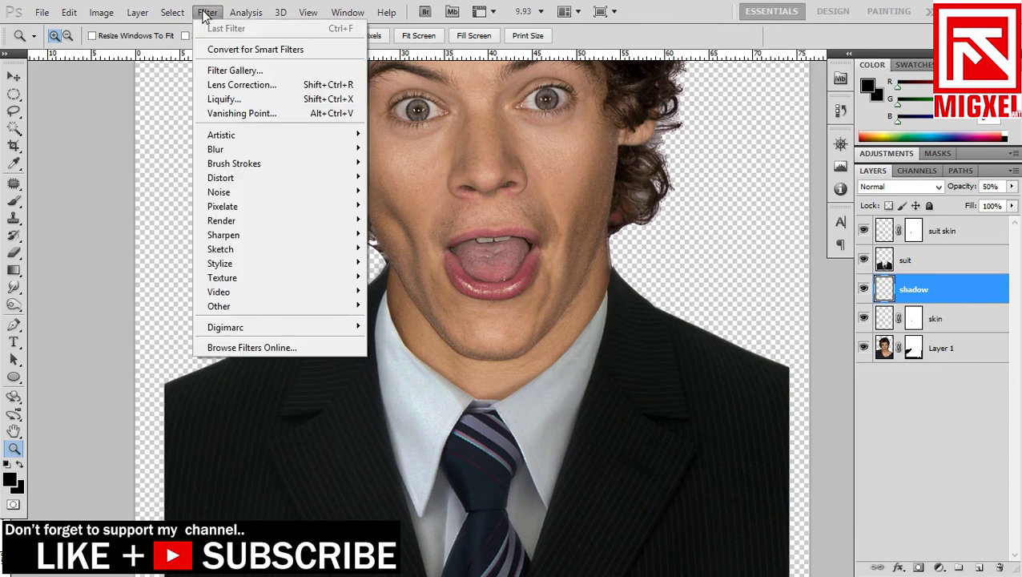
pyautogui.moveTo(338, 144)
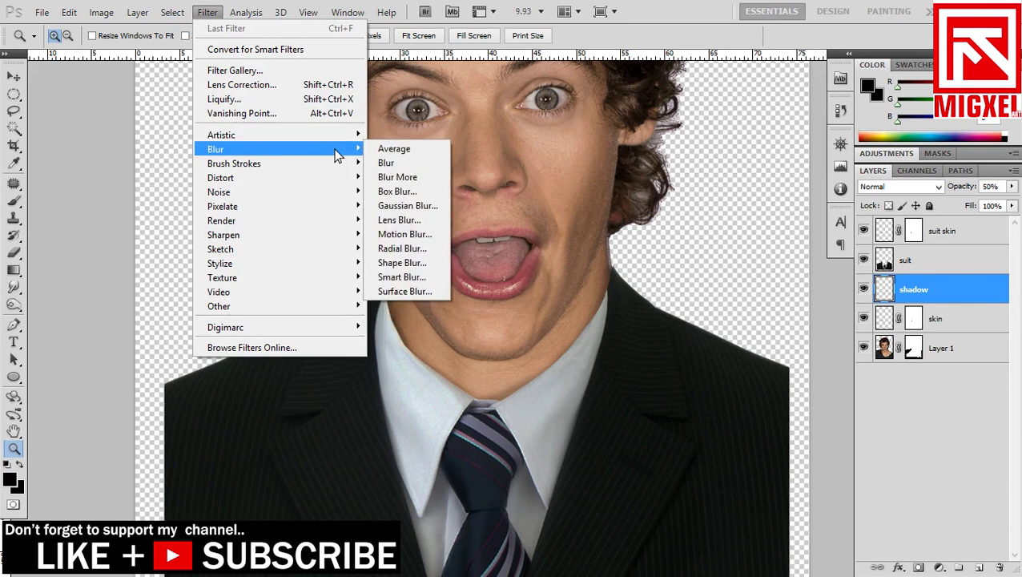
pyautogui.click(408, 206)
pyautogui.moveTo(438, 115); pyautogui.dragTo(665, 164)
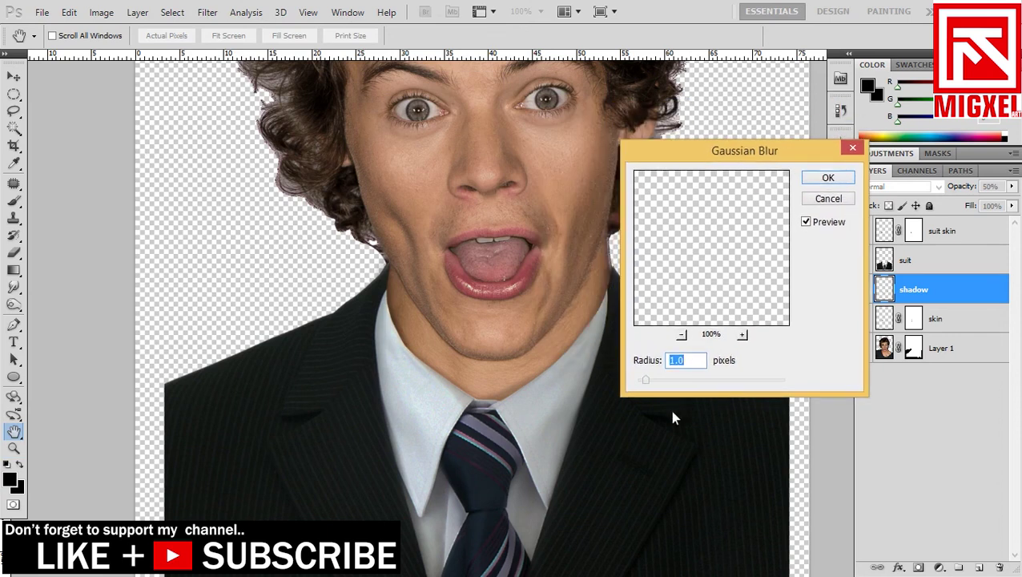
pyautogui.hotkey('ctrl', '+')
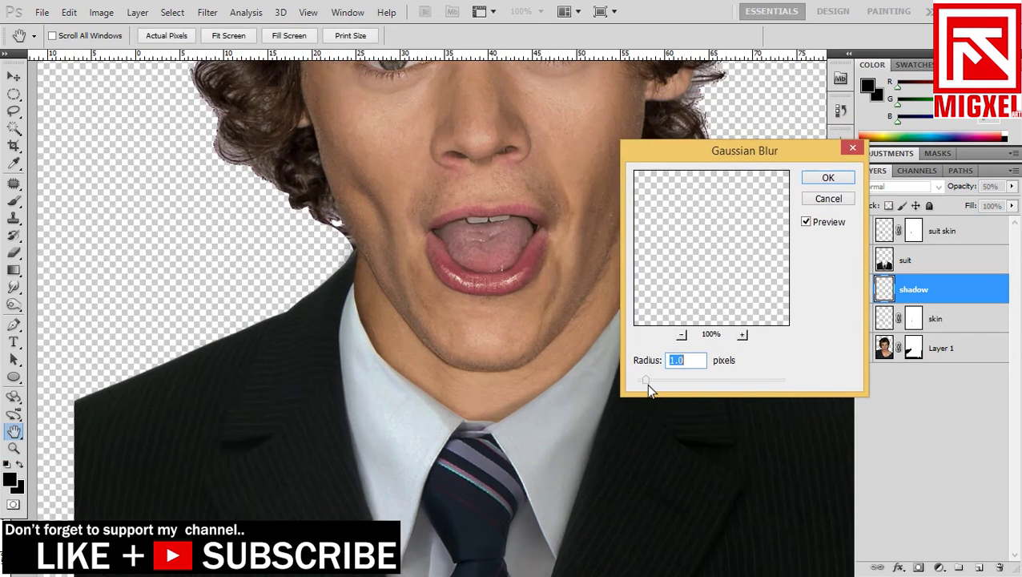
pyautogui.hotkey('ctrl', '+')
pyautogui.moveTo(646, 380); pyautogui.dragTo(656, 384)
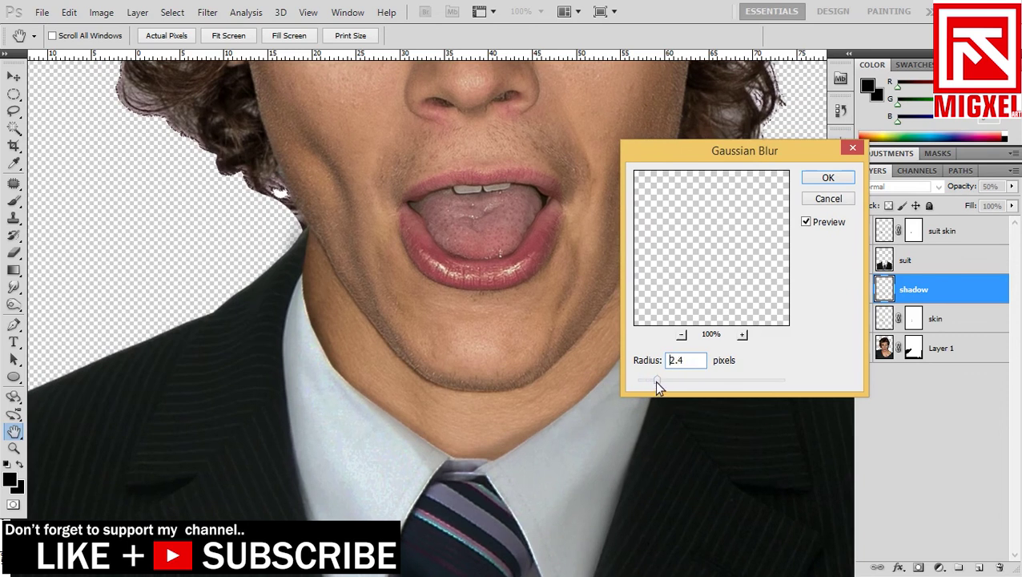
pyautogui.click(818, 180)
# - Compare the neckline up close with the shadow layer hidden and shown, and review the whole portrait
pyautogui.press('z')
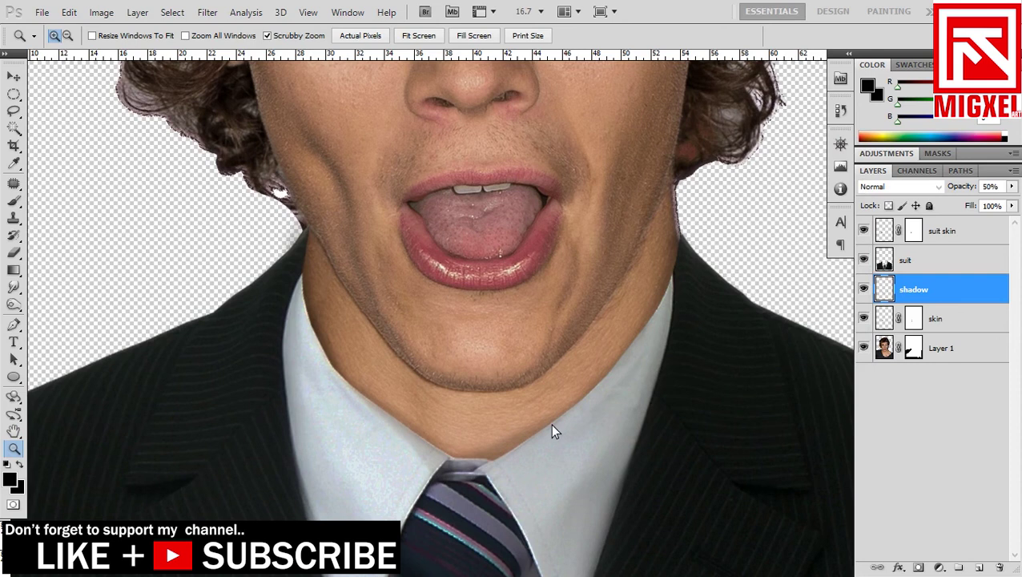
pyautogui.keyDown('alt'); pyautogui.click(537, 418); pyautogui.keyUp('alt')
pyautogui.moveTo(503, 406); pyautogui.dragTo(570, 414)
pyautogui.click(865, 290)
pyautogui.click(865, 290)
pyautogui.click(864, 289)
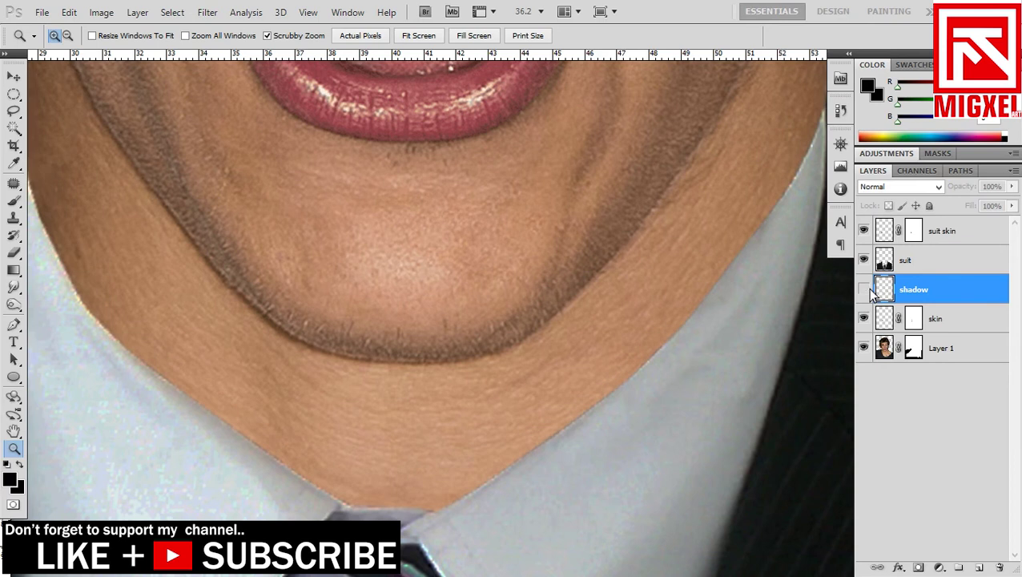
pyautogui.rightClick(544, 317)
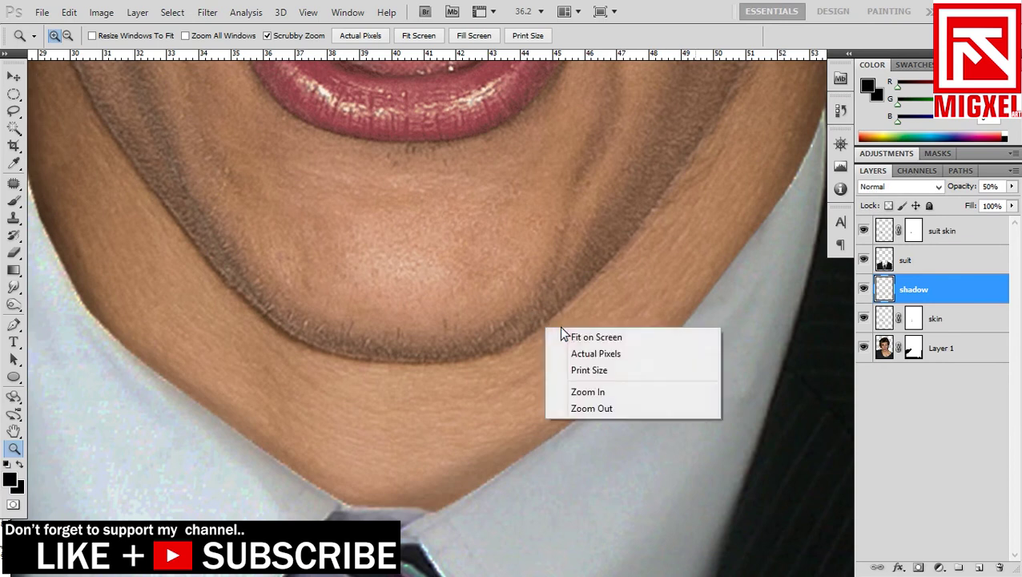
pyautogui.click(575, 340)
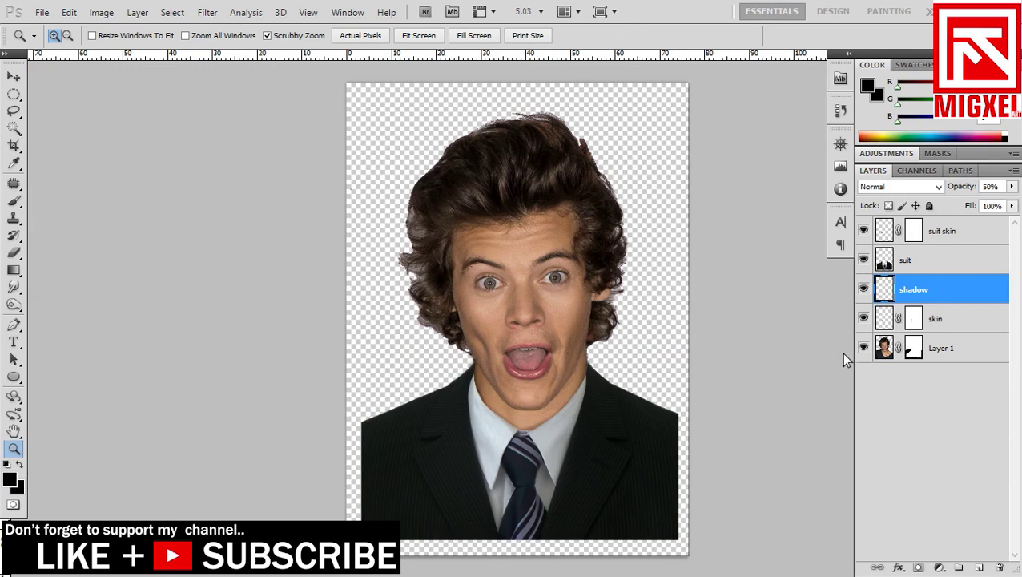
pyautogui.press('f')
pyautogui.press('f')
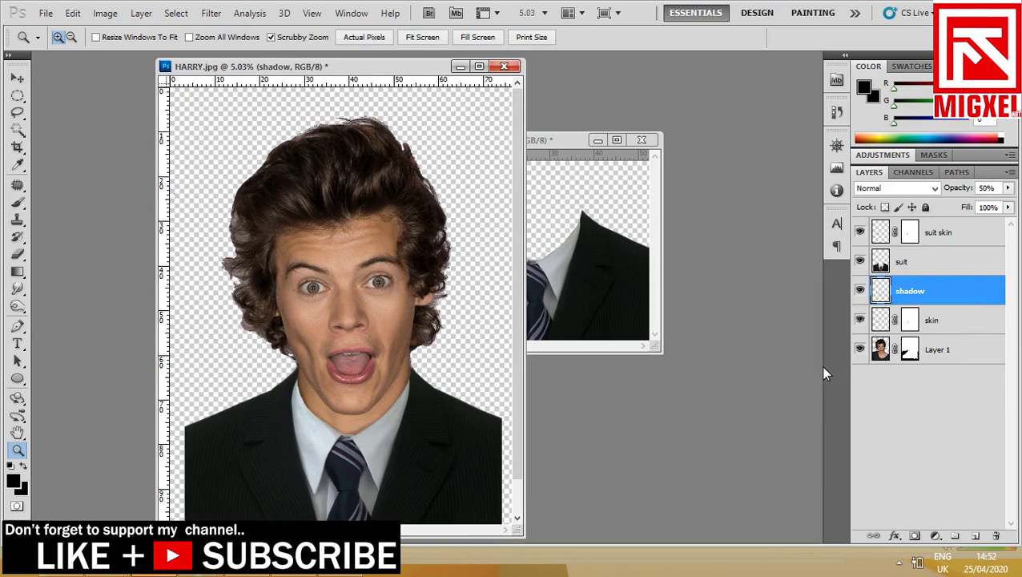
# - Group all layers from Layer 1 to suit skin and name the group "id picture"
pyautogui.click(951, 352)
pyautogui.keyDown('shift'); pyautogui.click(951, 236); pyautogui.keyUp('shift')
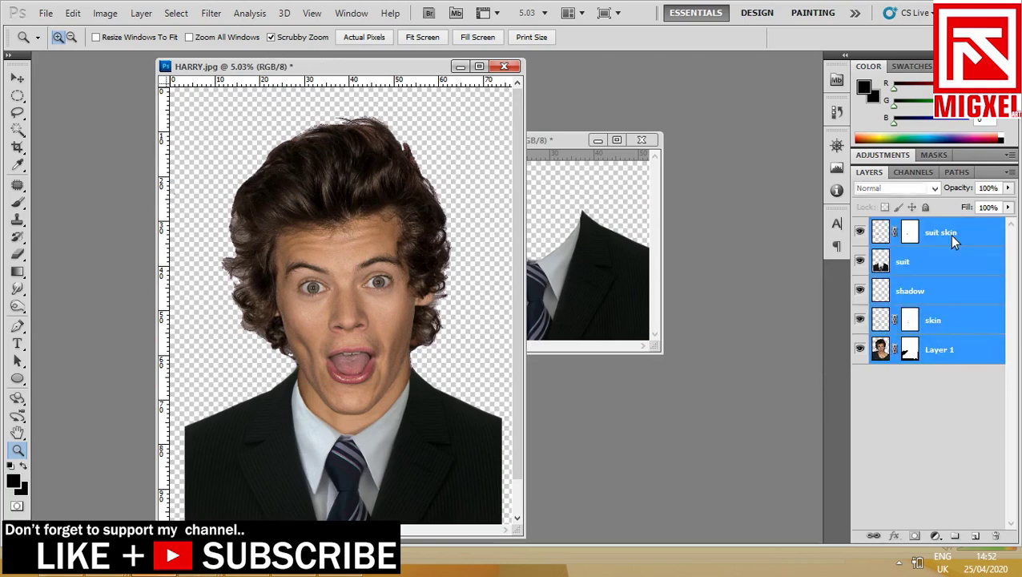
pyautogui.hotkey('ctrl', 'g')
pyautogui.doubleClick(919, 227)
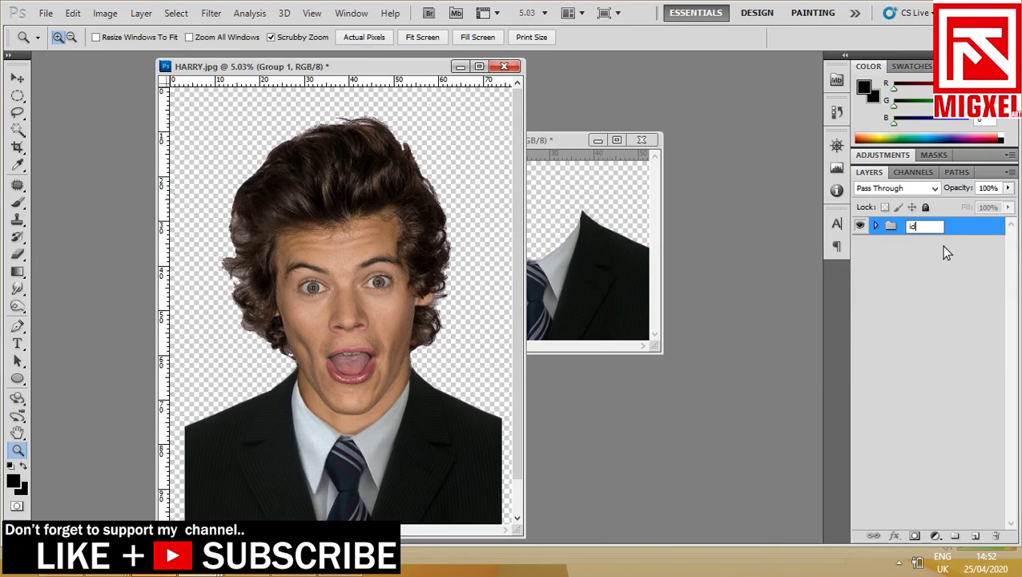
pyautogui.write('id picture')
pyautogui.press('Return')
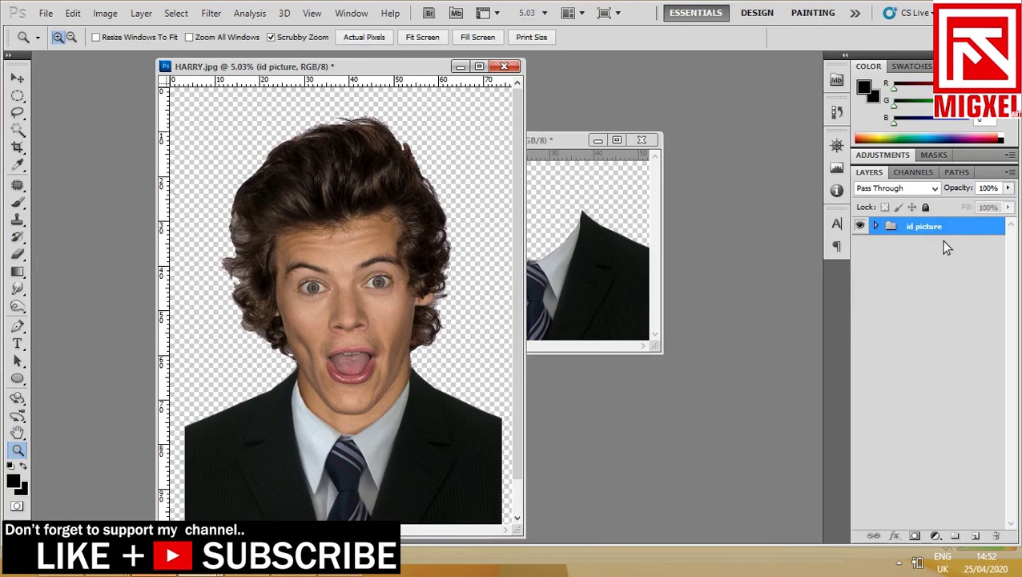
# - Add a new layer named "white background" and make white the foreground colour
pyautogui.click(975, 536)
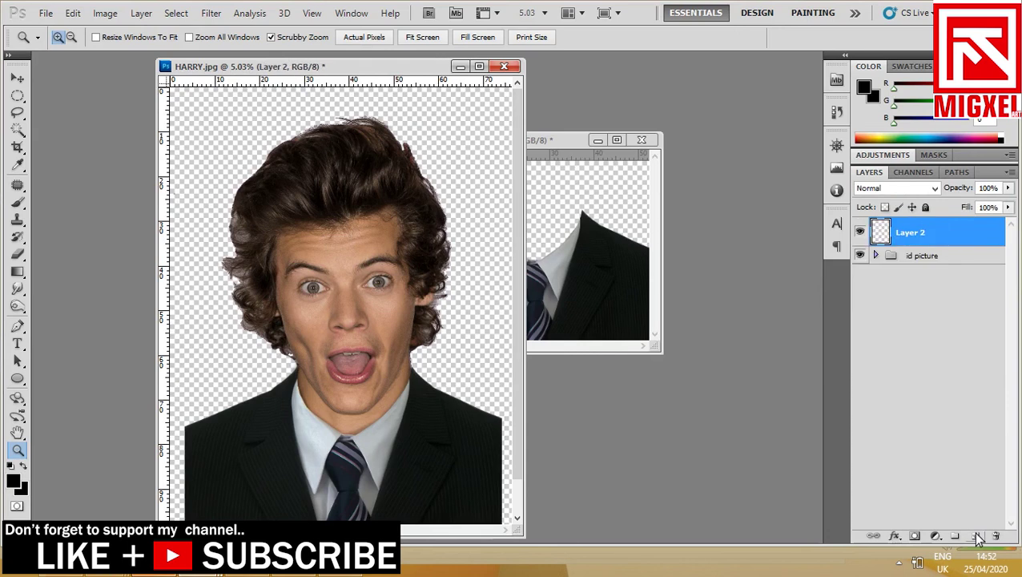
pyautogui.click(22, 467)
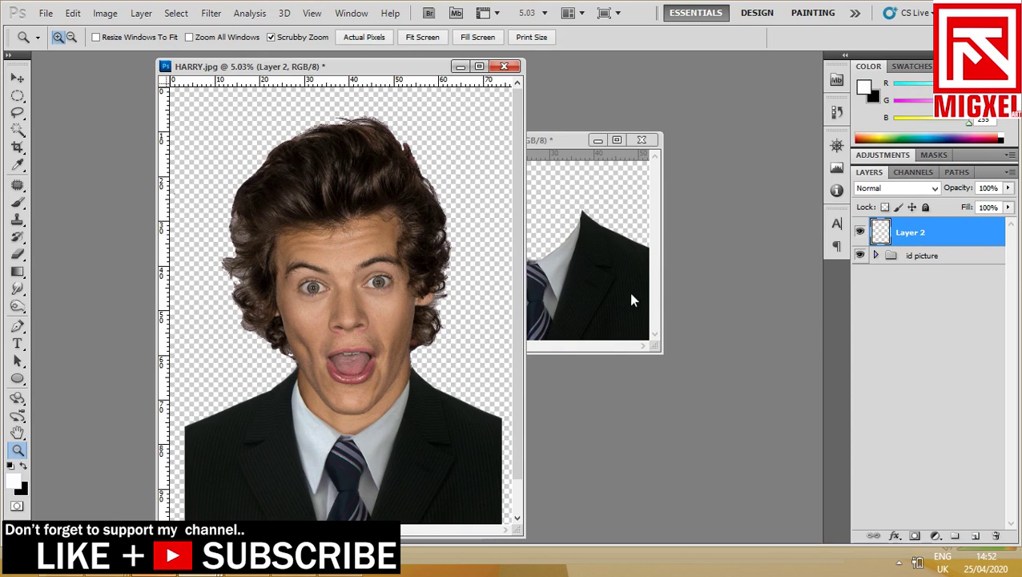
pyautogui.doubleClick(905, 233)
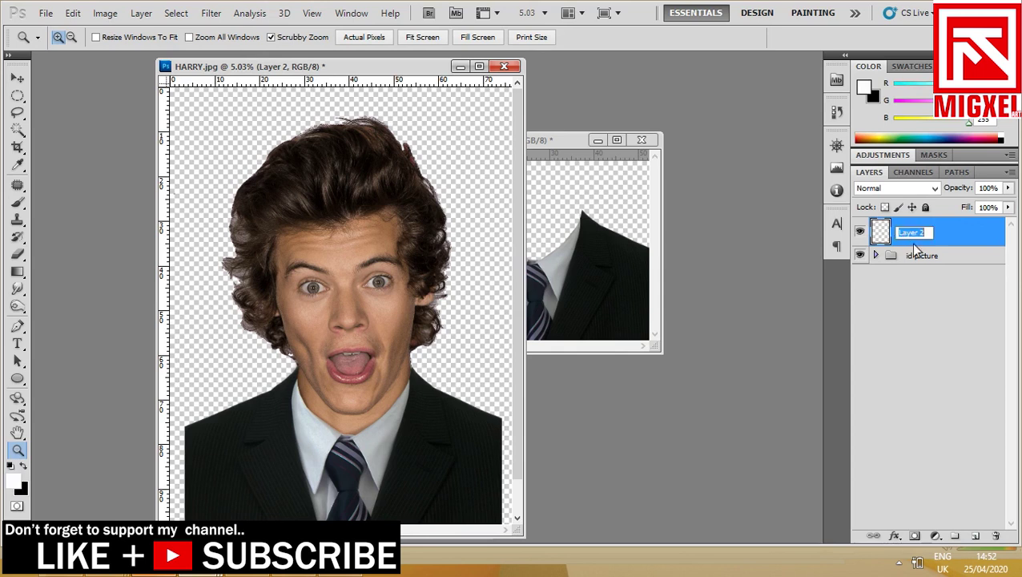
pyautogui.write('white background')
pyautogui.press('Return')
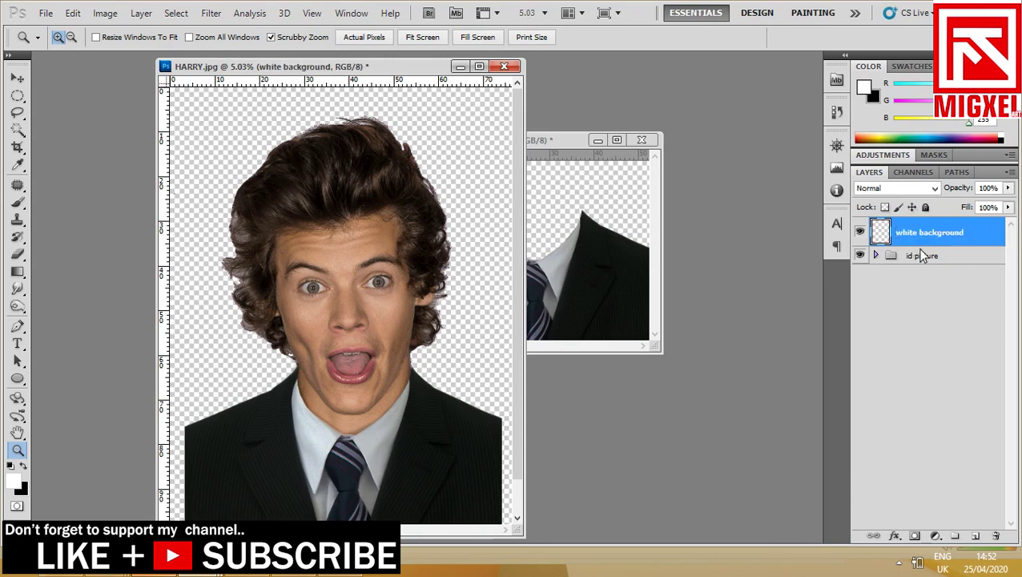
# - Place the id picture group above the white background layer and fill that layer with white
pyautogui.moveTo(933, 259); pyautogui.dragTo(947, 230)
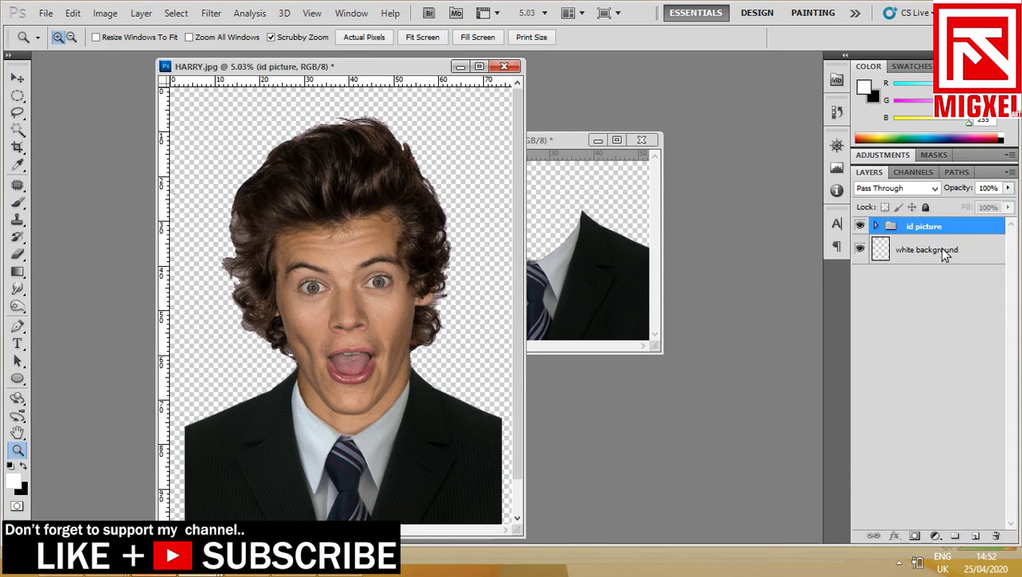
pyautogui.click(945, 252)
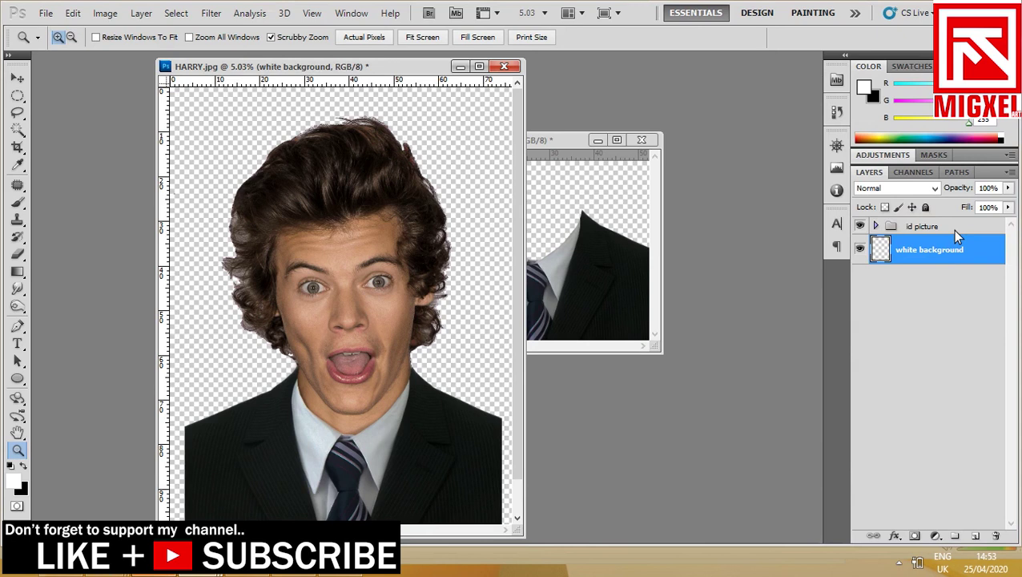
pyautogui.hotkey('alt', 'BackSpace')
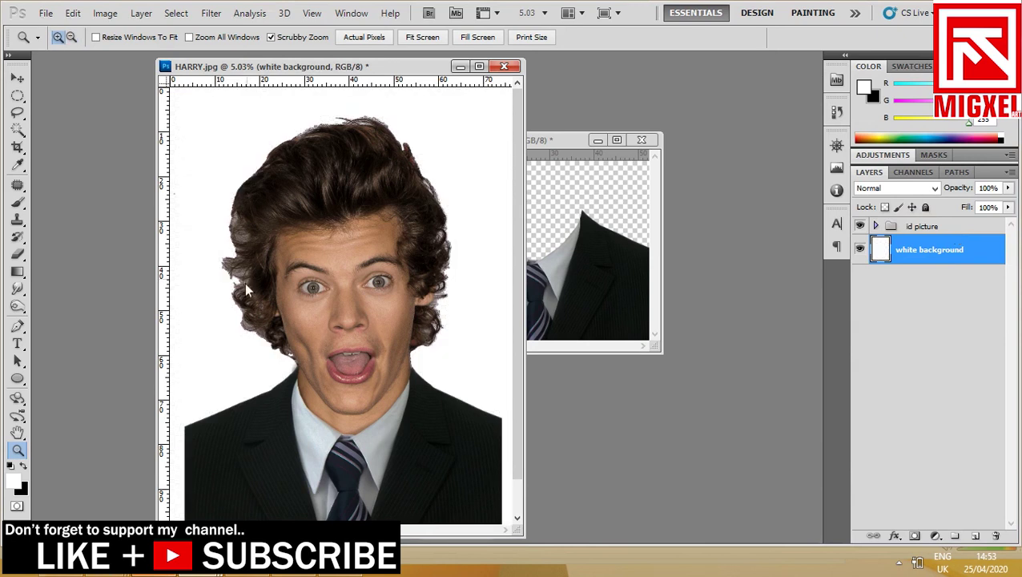
# - Close the SUIT.png document without saving its changes, keeping the whole HARRY.jpg portrait in view
pyautogui.rightClick(352, 334)
pyautogui.click(398, 344)
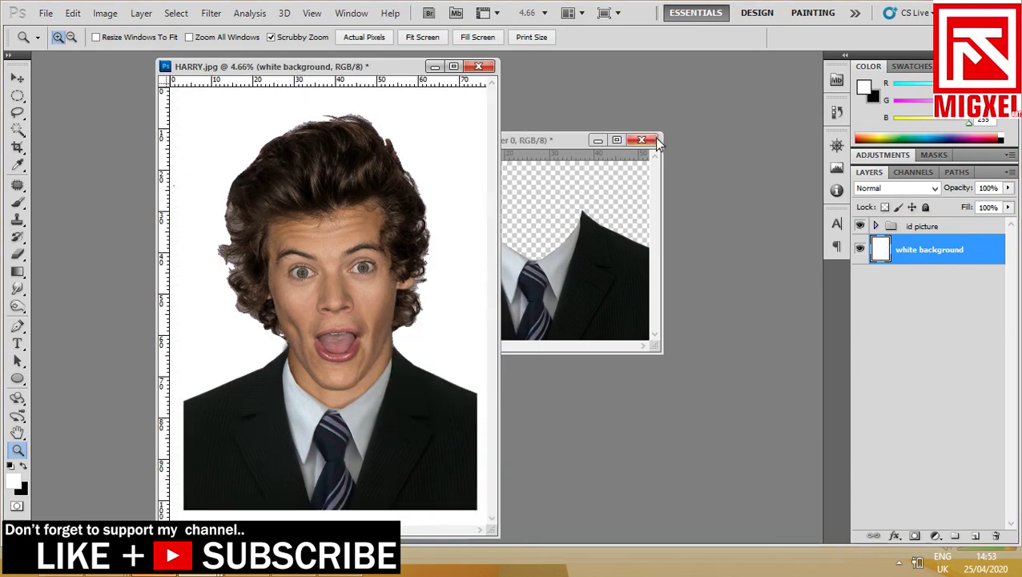
pyautogui.click(614, 179)
pyautogui.click(641, 140)
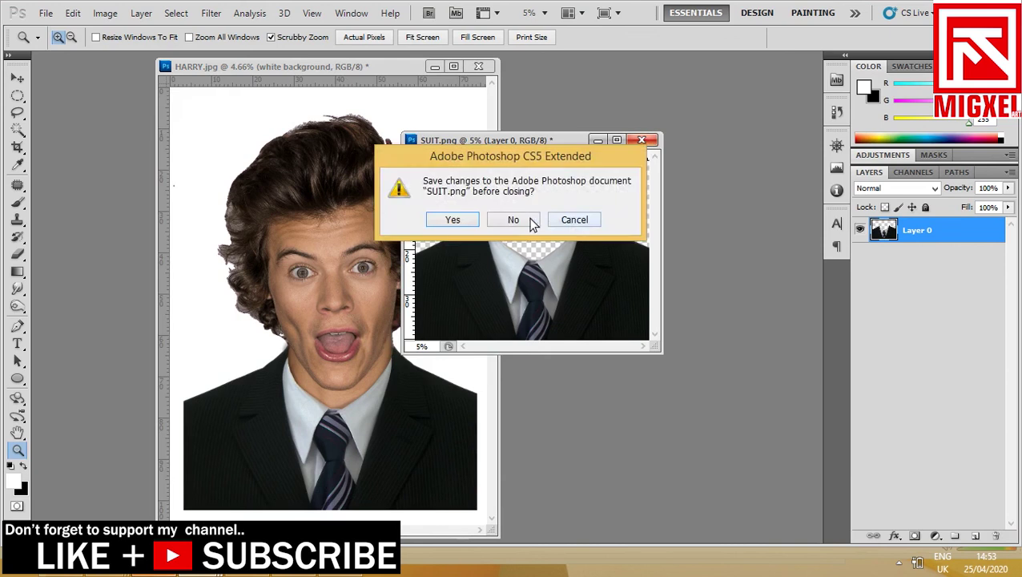
pyautogui.click(529, 221)
pyautogui.rightClick(346, 312)
pyautogui.click(377, 321)
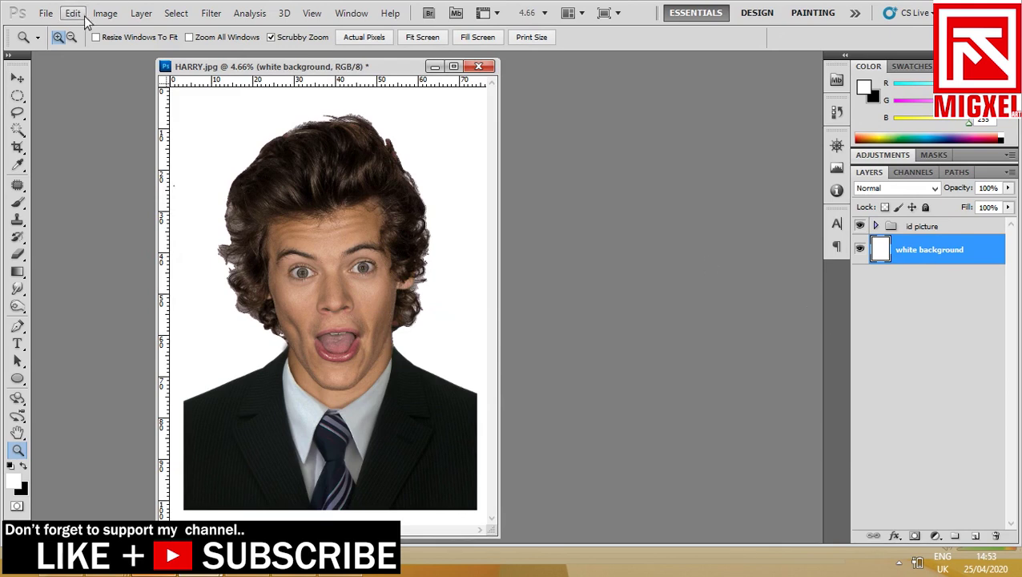
# - Create a new document named "id picture", 2 by 2 inches at 300 pixels/inch with white background contents
pyautogui.click(47, 15)
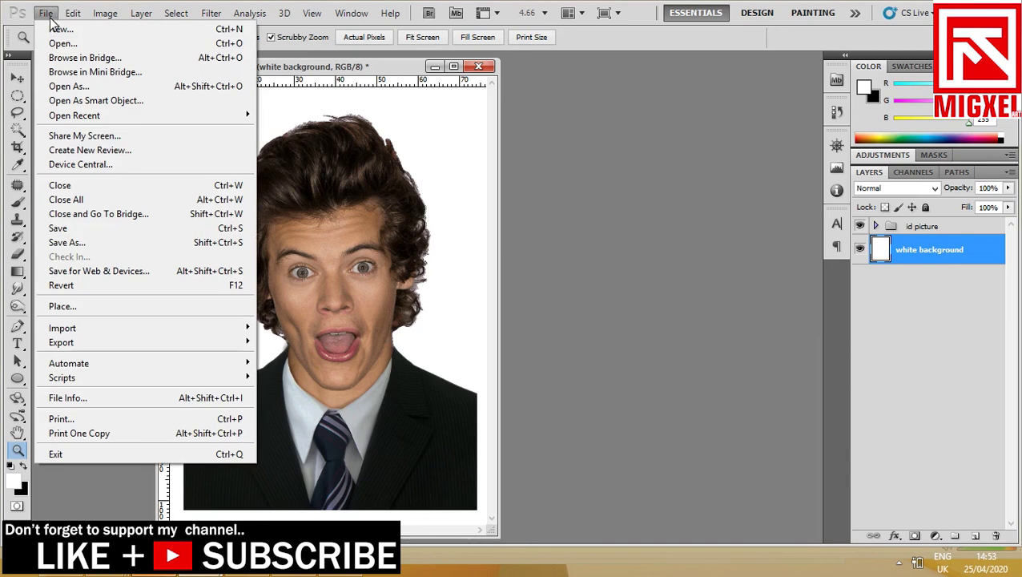
pyautogui.click(61, 29)
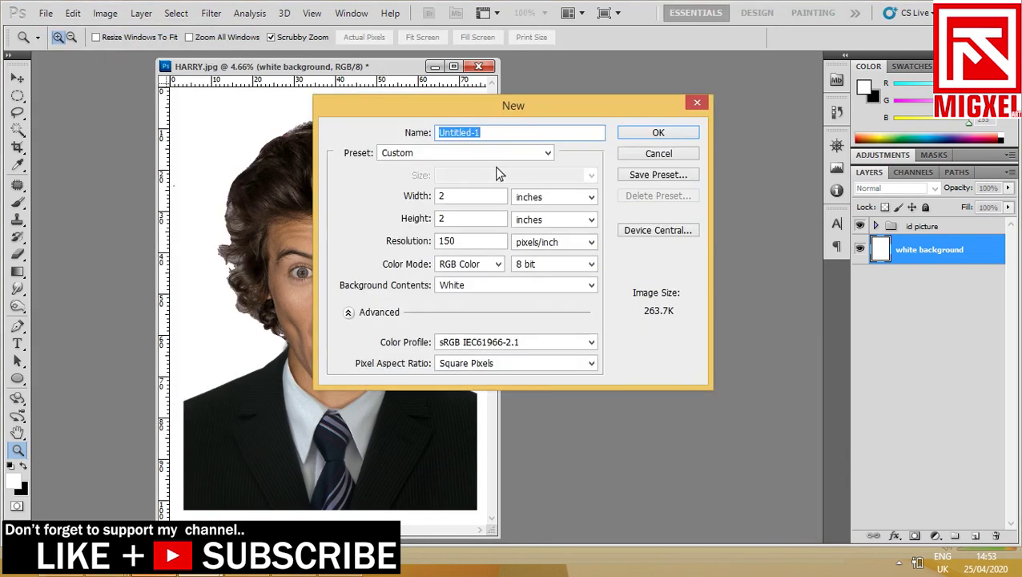
pyautogui.write('id ')
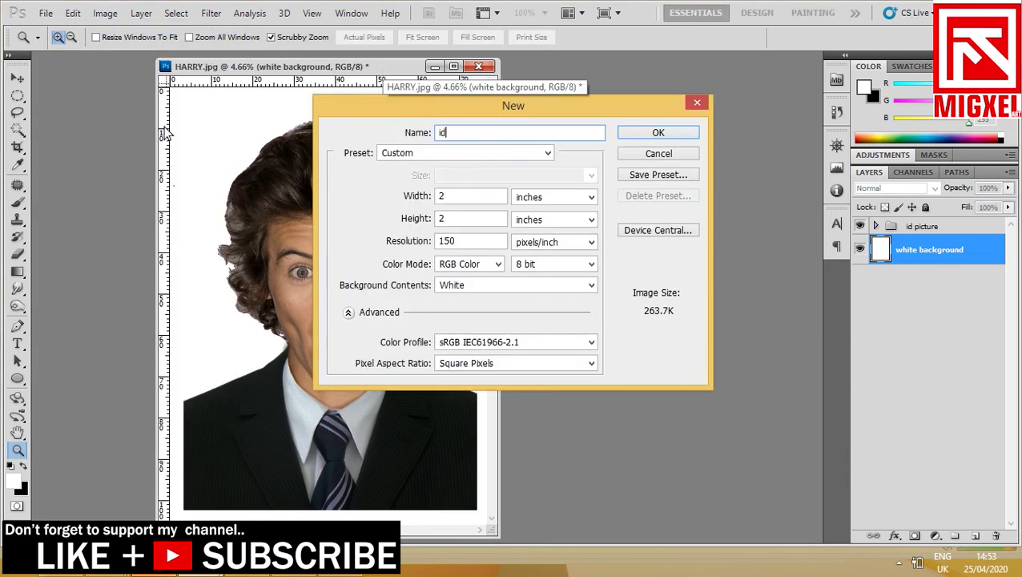
pyautogui.write('picture')
pyautogui.moveTo(470, 197); pyautogui.dragTo(359, 199)
pyautogui.click(392, 218)
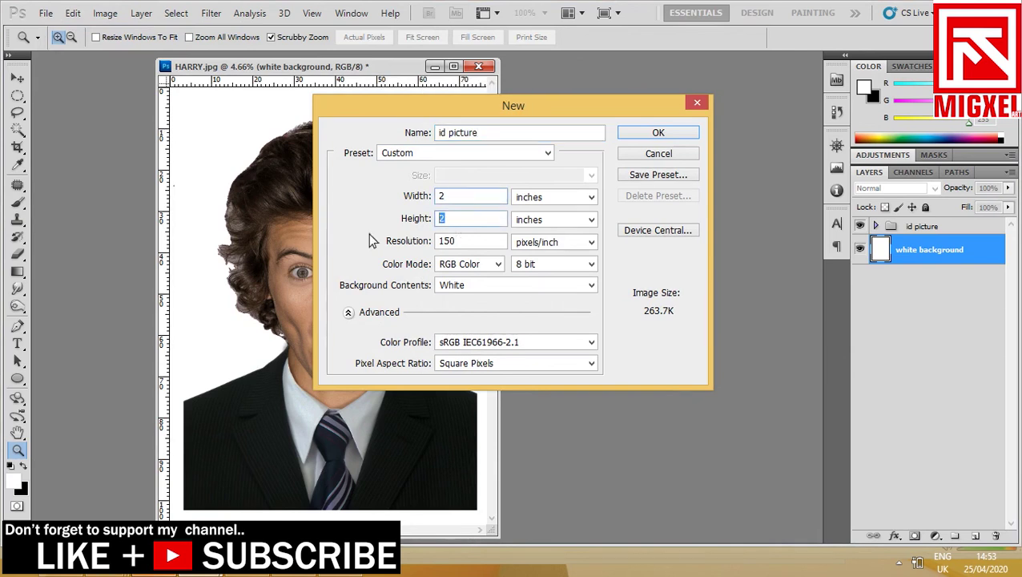
pyautogui.write('2')
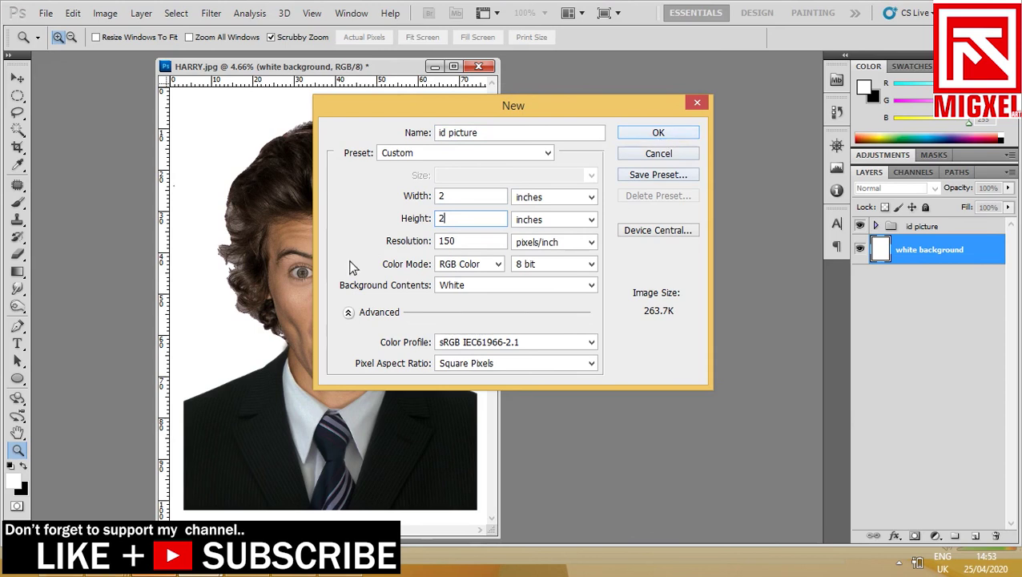
pyautogui.press('Tab')
pyautogui.write('300')
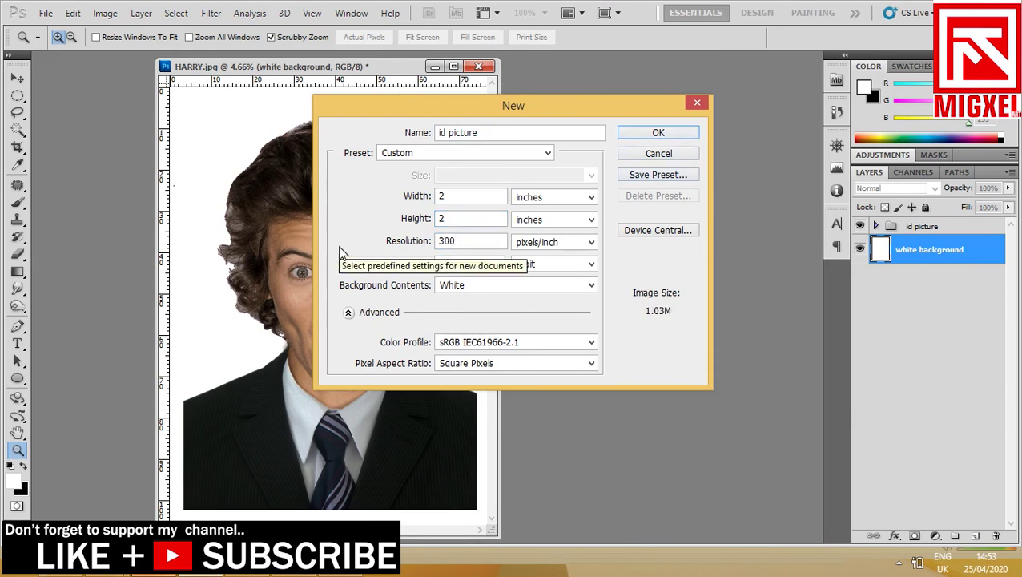
pyautogui.press('Return')
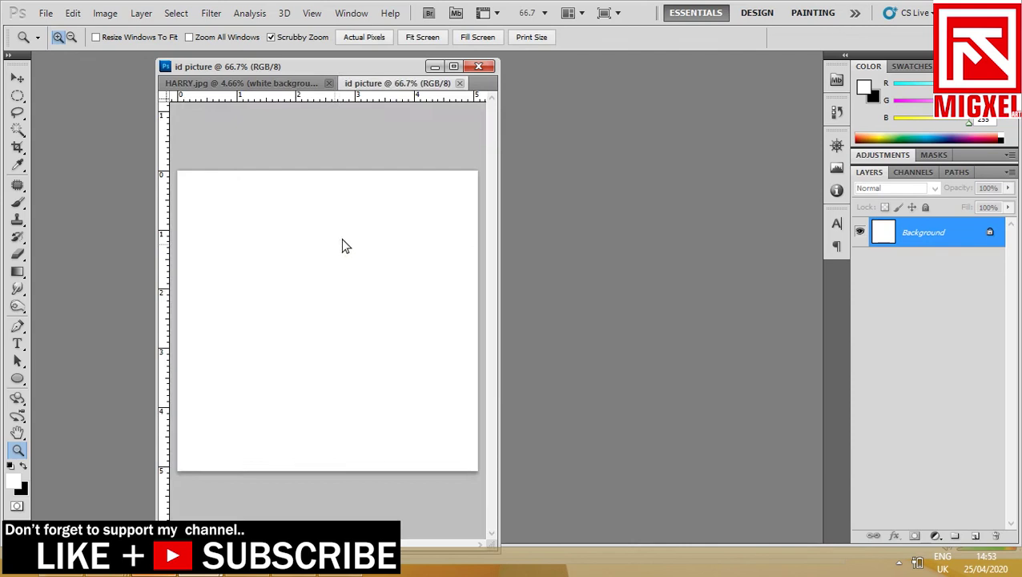
# - Separate the new id picture document into its own floating window and fit its canvas on screen
pyautogui.moveTo(412, 81); pyautogui.dragTo(572, 261)
pyautogui.rightClick(572, 261)
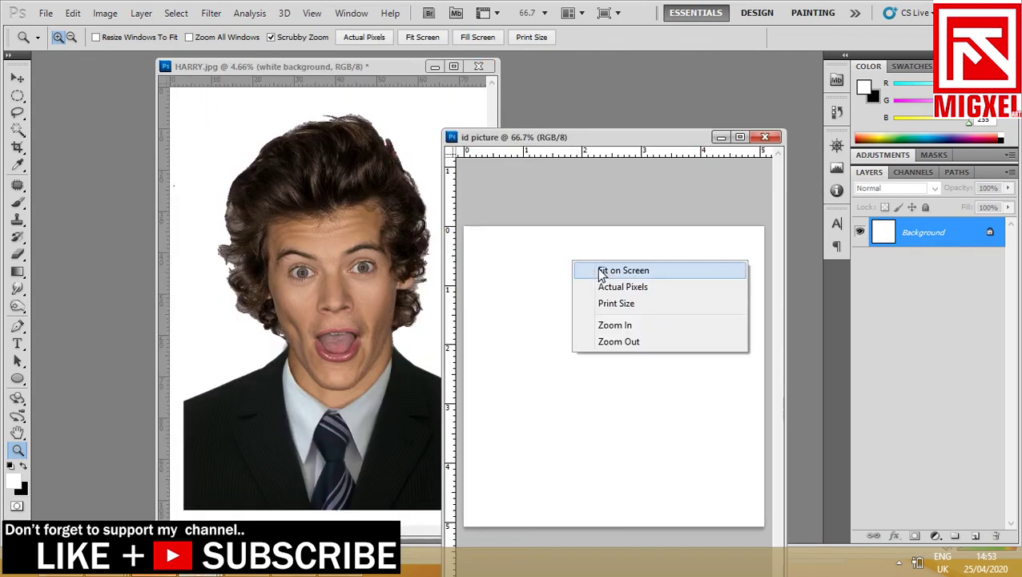
pyautogui.click(603, 271)
# - Check the id picture document's image size in inches, reviewing its width, height and resolution
pyautogui.rightClick(582, 68)
pyautogui.click(612, 95)
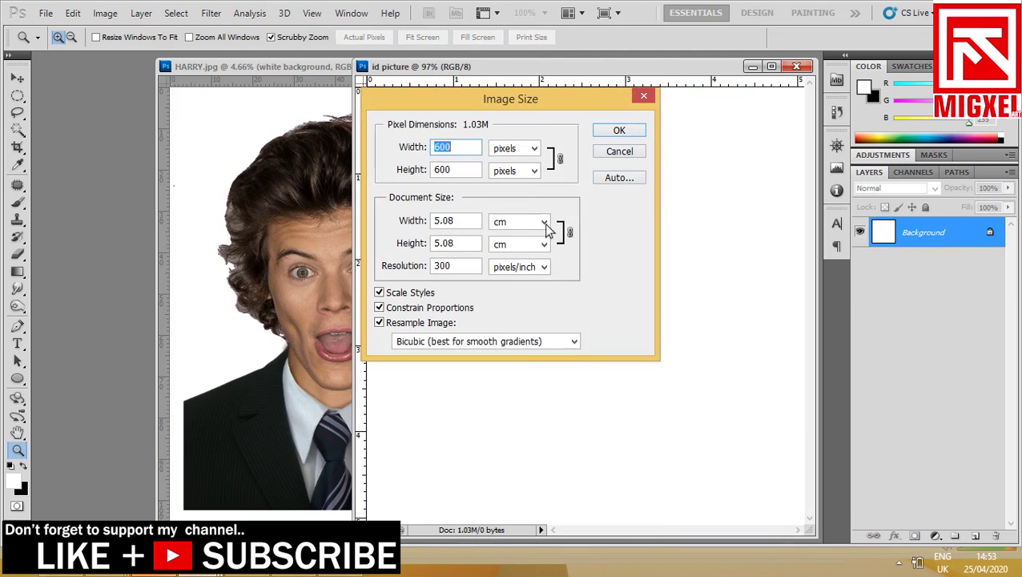
pyautogui.click(544, 224)
pyautogui.click(536, 249)
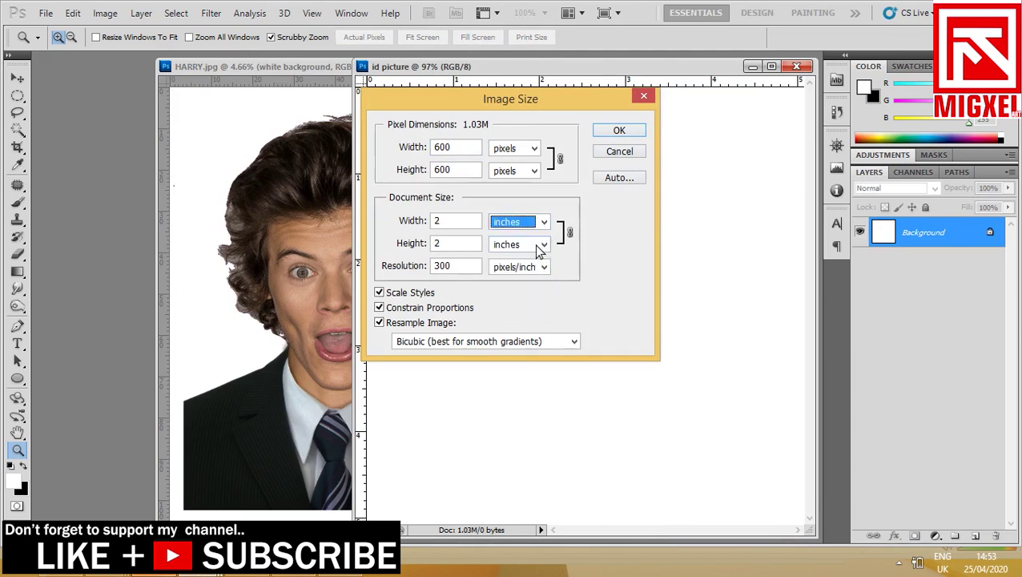
pyautogui.moveTo(451, 221); pyautogui.dragTo(417, 221)
pyautogui.moveTo(462, 244); pyautogui.dragTo(425, 245)
pyautogui.moveTo(459, 266); pyautogui.dragTo(399, 269)
pyautogui.click(632, 131)
pyautogui.rightClick(597, 176)
pyautogui.click(621, 186)
# - Copy the id picture group from HARRY.jpg into the new id picture document and show that document full screen
pyautogui.click(268, 67)
pyautogui.click(15, 77)
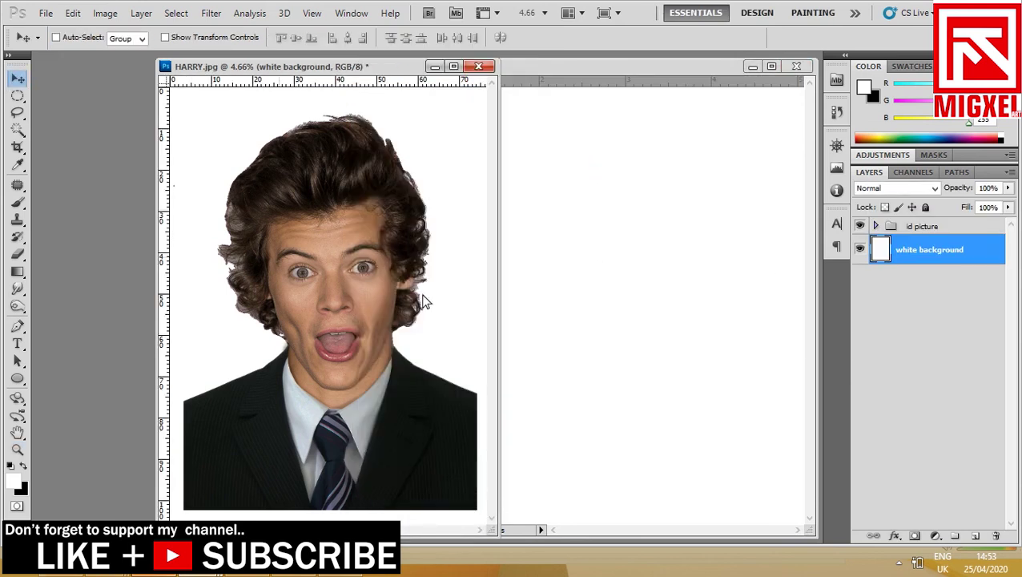
pyautogui.click(944, 228)
pyautogui.moveTo(473, 292); pyautogui.dragTo(617, 359)
pyautogui.press('f')
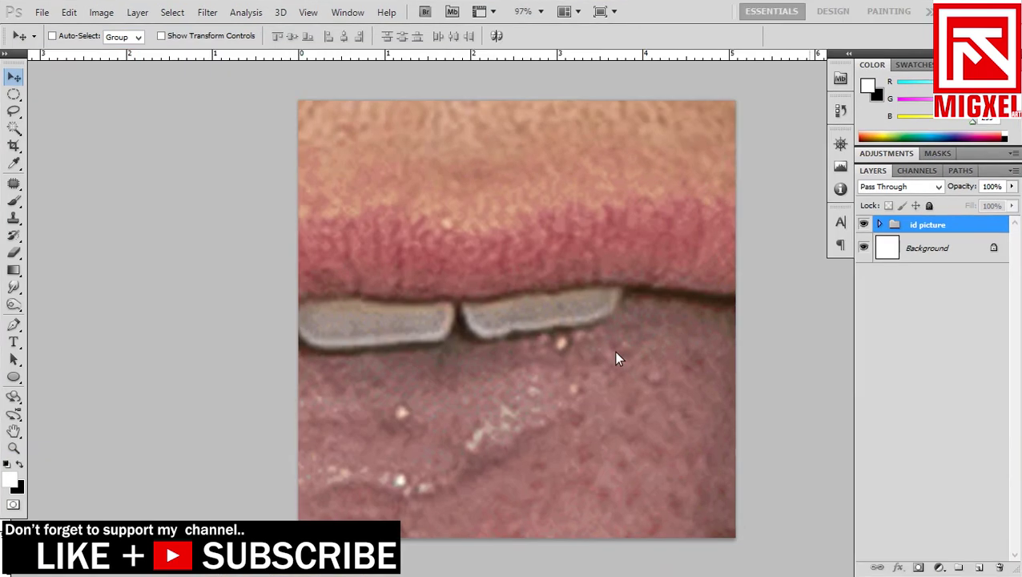
pyautogui.hotkey('ctrl', '0')
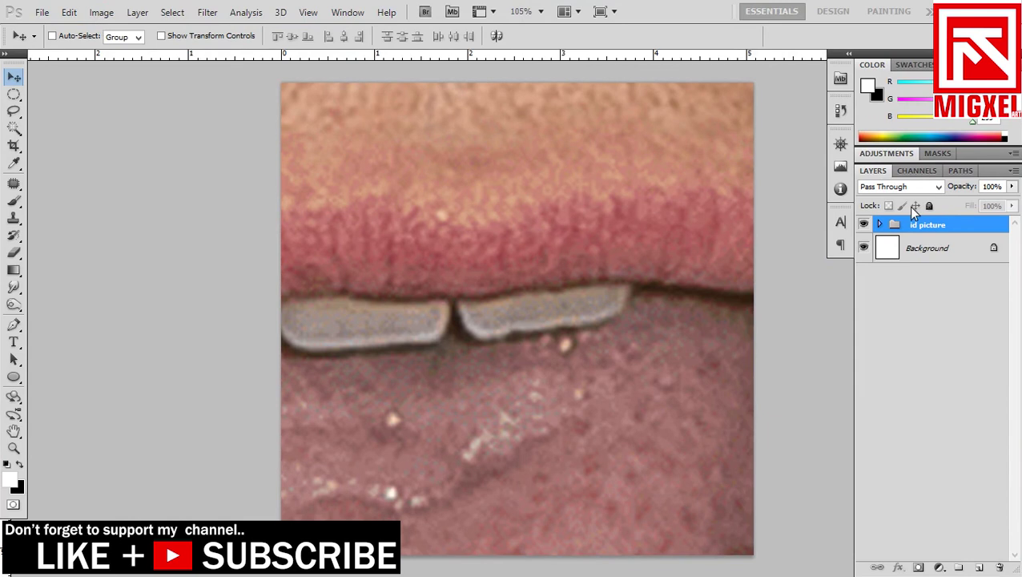
# - Merge the id picture group into a single layer
pyautogui.click(101, 12)
pyautogui.moveTo(133, 14)
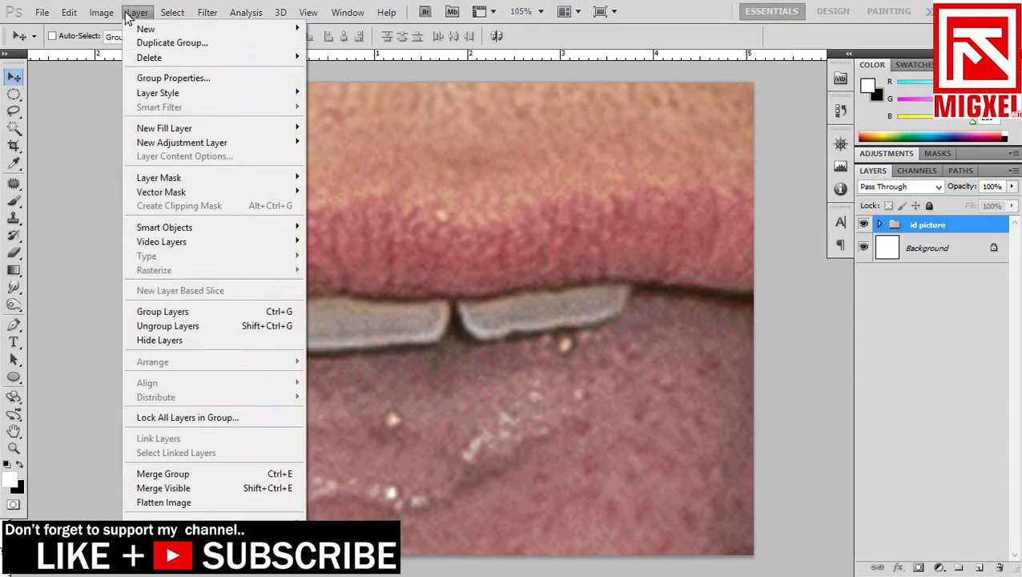
pyautogui.press('Escape')
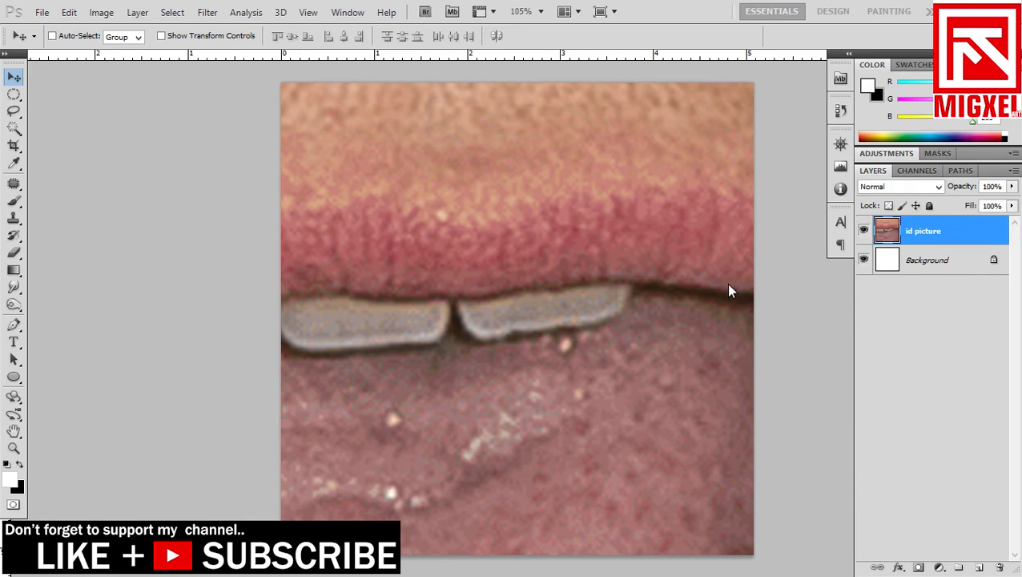
pyautogui.click(69, 12)
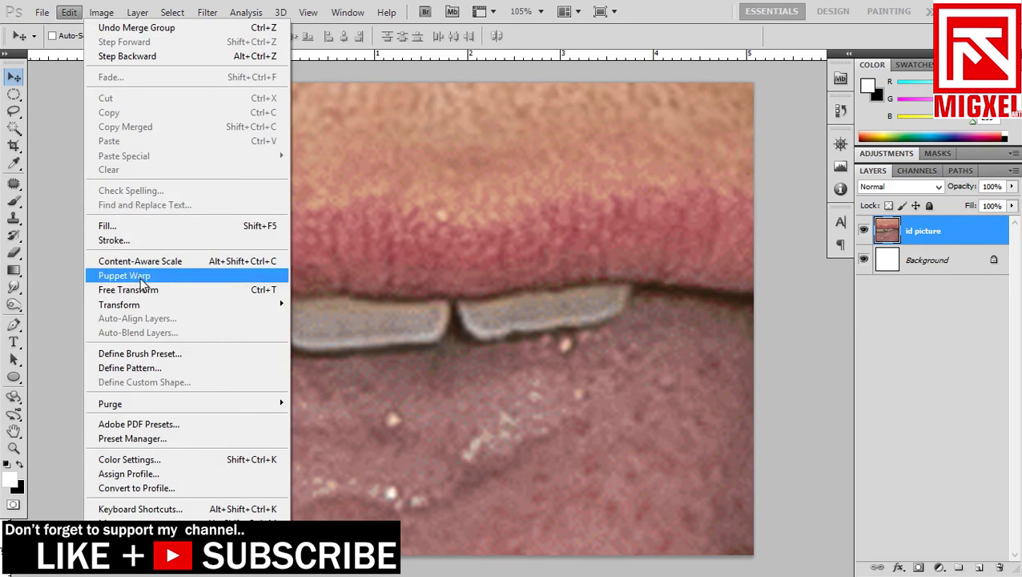
pyautogui.moveTo(128, 305)
pyautogui.click(352, 338)
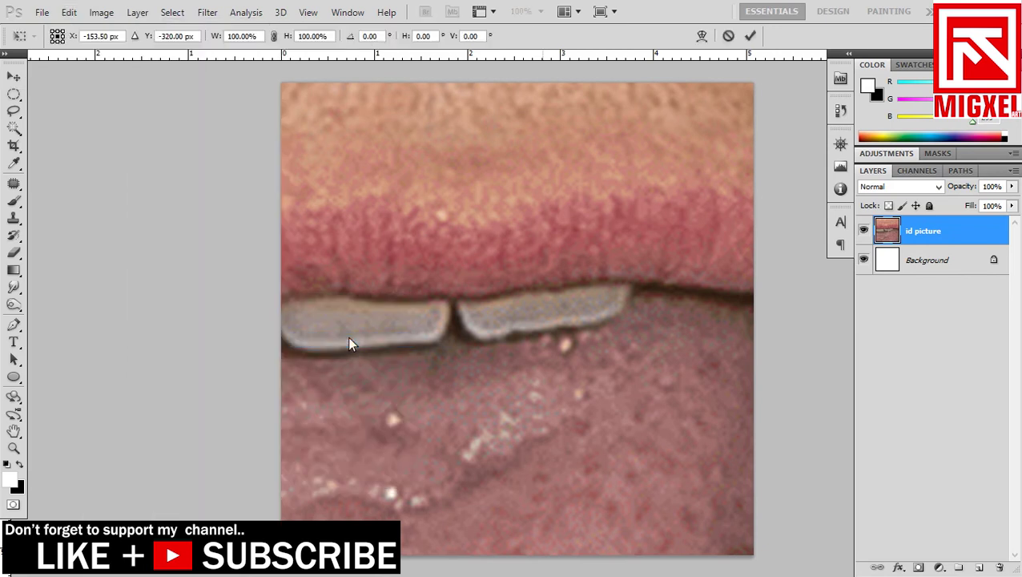
pyautogui.press('Return')
# - Scale the id picture layer proportionally to about 7.35% and place the portrait over the white canvas
pyautogui.click(69, 12)
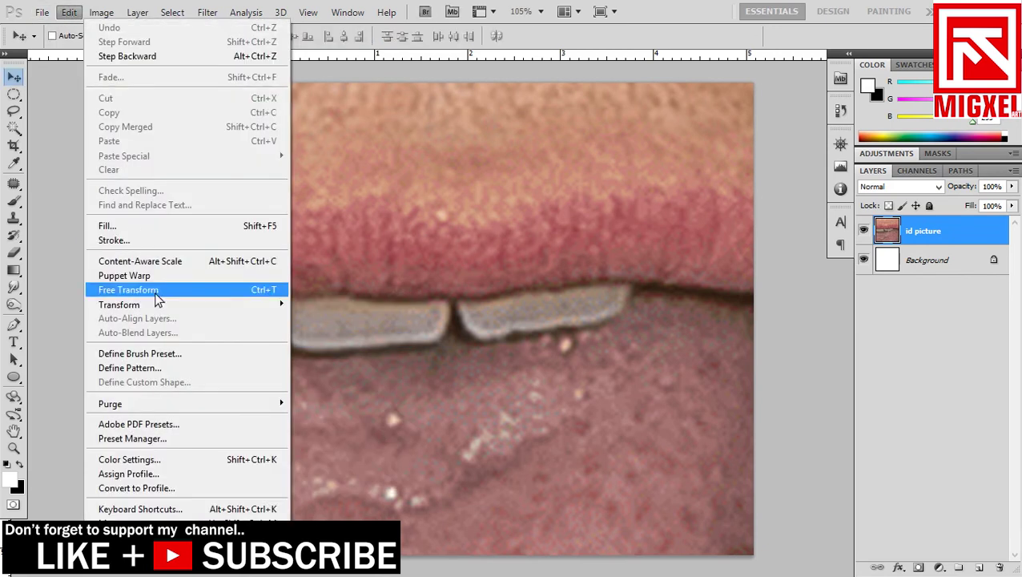
pyautogui.moveTo(176, 305)
pyautogui.click(354, 330)
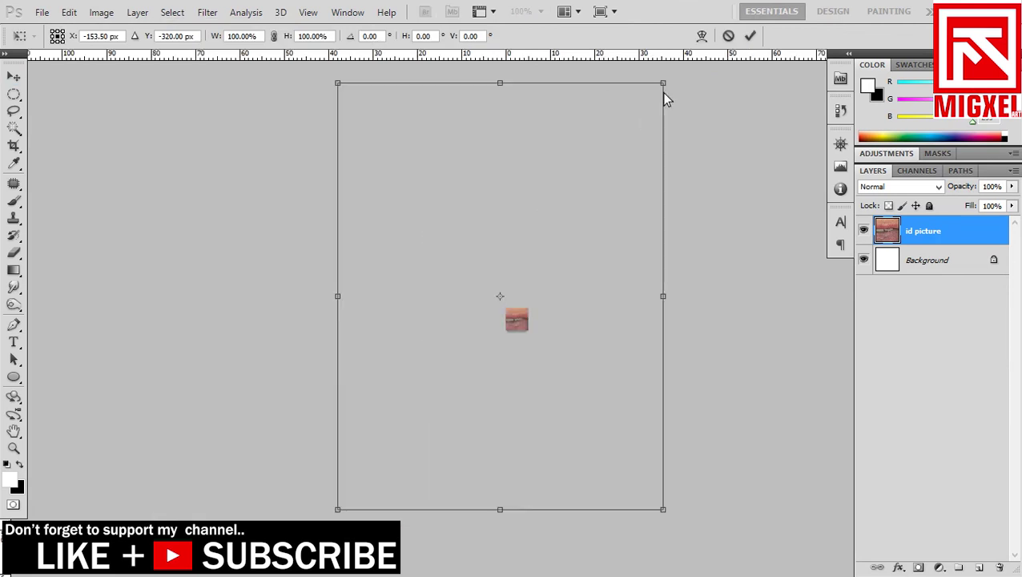
pyautogui.moveTo(663, 85); pyautogui.dragTo(537, 423)
pyautogui.scroll(5, 537, 423)
pyautogui.moveTo(449, 187); pyautogui.dragTo(556, 335)
pyautogui.scroll(5, 556, 333)
pyautogui.scroll(-3, 552, 327)
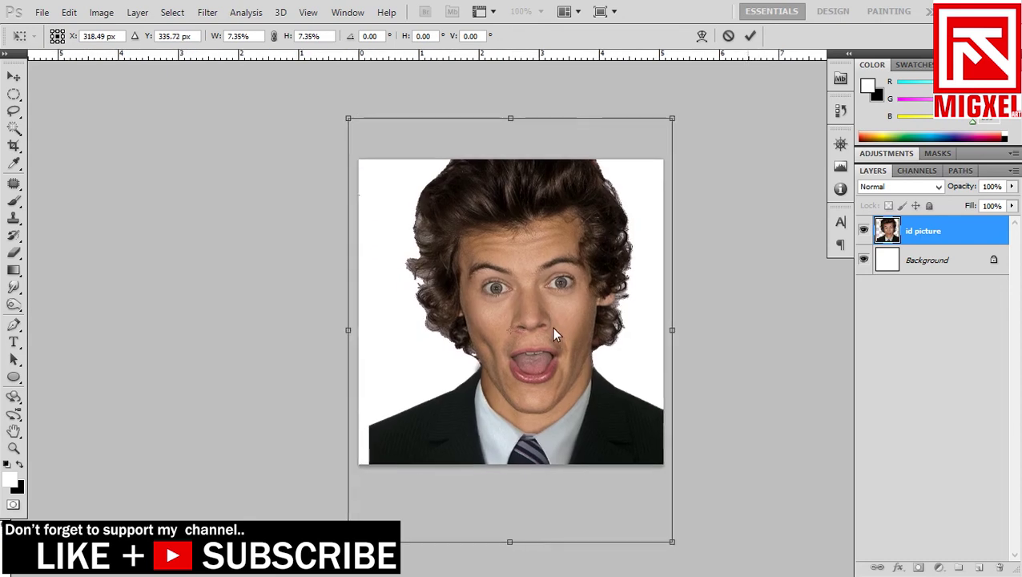
# - Reduce the portrait to about 6.48% and position it with the hair just inside the canvas's upper edge, committing the transform
pyautogui.moveTo(554, 328); pyautogui.dragTo(543, 330)
pyautogui.scroll(-1, 580, 339)
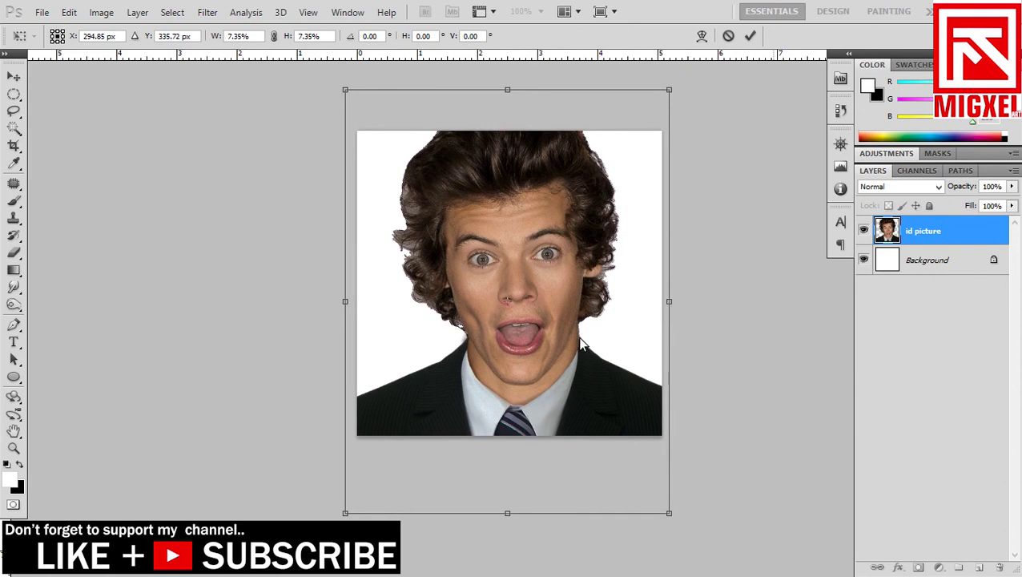
pyautogui.moveTo(586, 336); pyautogui.dragTo(586, 351)
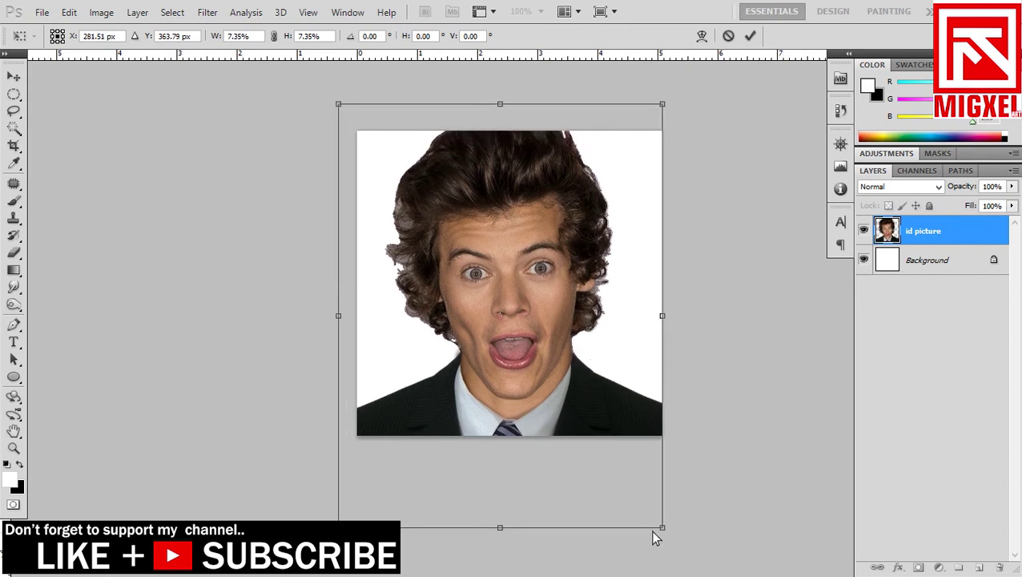
pyautogui.moveTo(662, 528); pyautogui.dragTo(658, 522)
pyautogui.moveTo(606, 450); pyautogui.dragTo(610, 446)
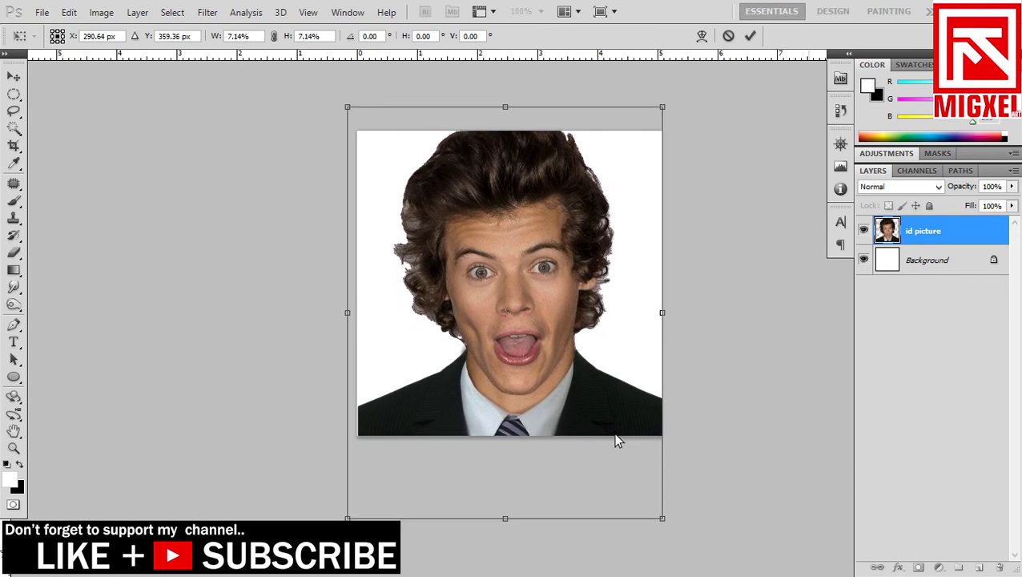
pyautogui.moveTo(661, 521); pyautogui.dragTo(659, 517)
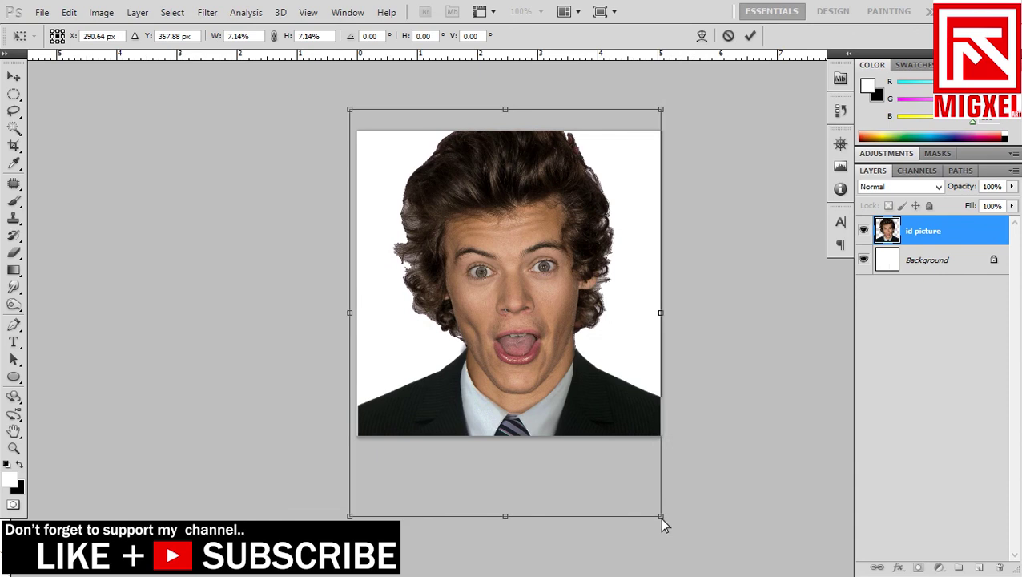
pyautogui.moveTo(635, 425); pyautogui.dragTo(642, 490)
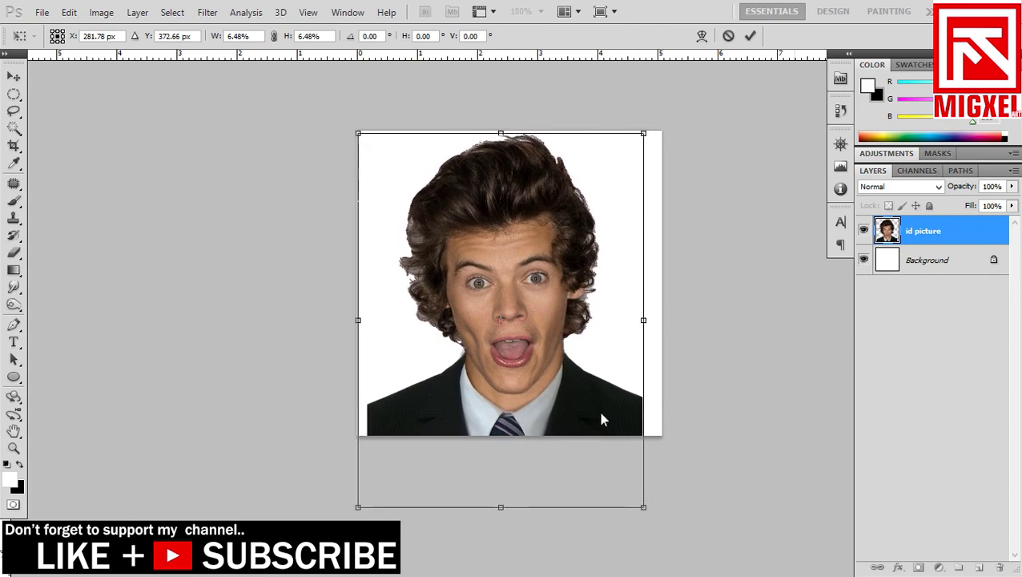
pyautogui.press('Return')
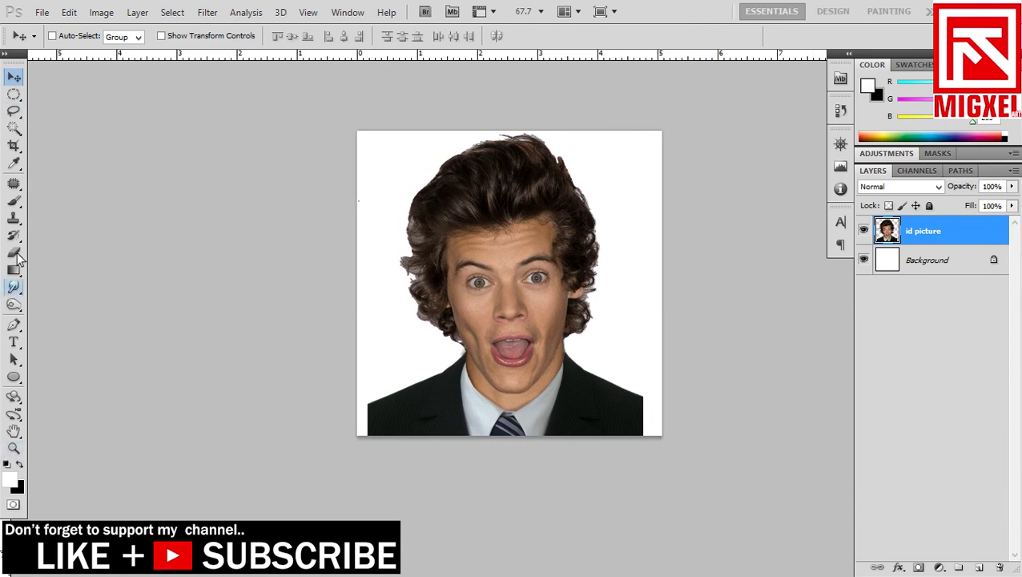
# - Mark both cut-off shoulder corners with a red 45 px brush, undo the two strokes, and restore the default colours
pyautogui.click(14, 200)
pyautogui.click(10, 476)
pyautogui.click(855, 134)
pyautogui.click(1006, 120)
pyautogui.press('[')
pyautogui.press('[')
pyautogui.press('[')
pyautogui.press('[')
pyautogui.press('[')
pyautogui.press('[')
pyautogui.press('[')
pyautogui.press('[')
pyautogui.press('[')
pyautogui.press('[')
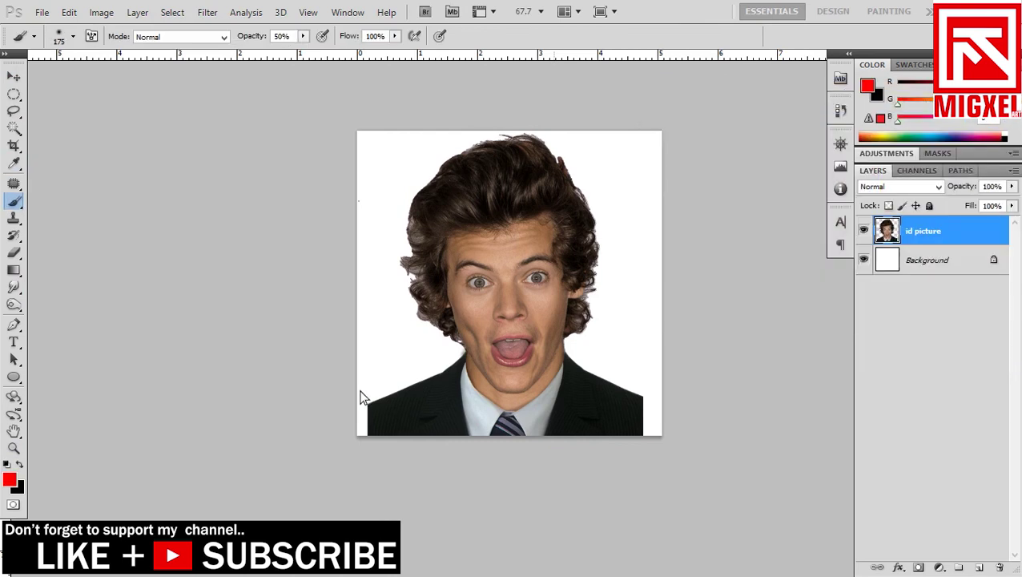
pyautogui.moveTo(403, 434); pyautogui.dragTo(362, 393)
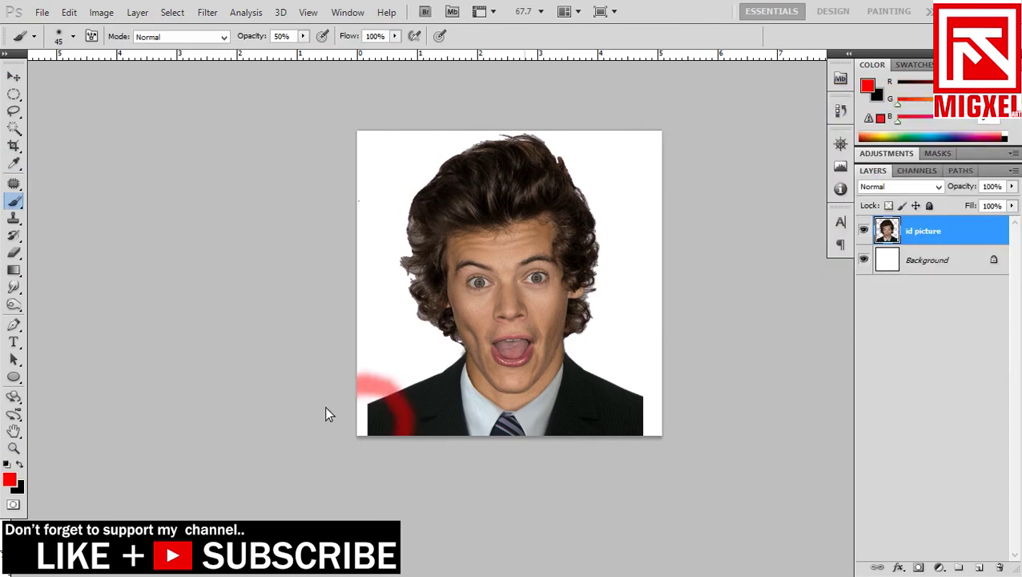
pyautogui.moveTo(658, 374)
pyautogui.mouseDown()
pyautogui.moveTo(633, 382)
pyautogui.moveTo(602, 425)
pyautogui.mouseUp()
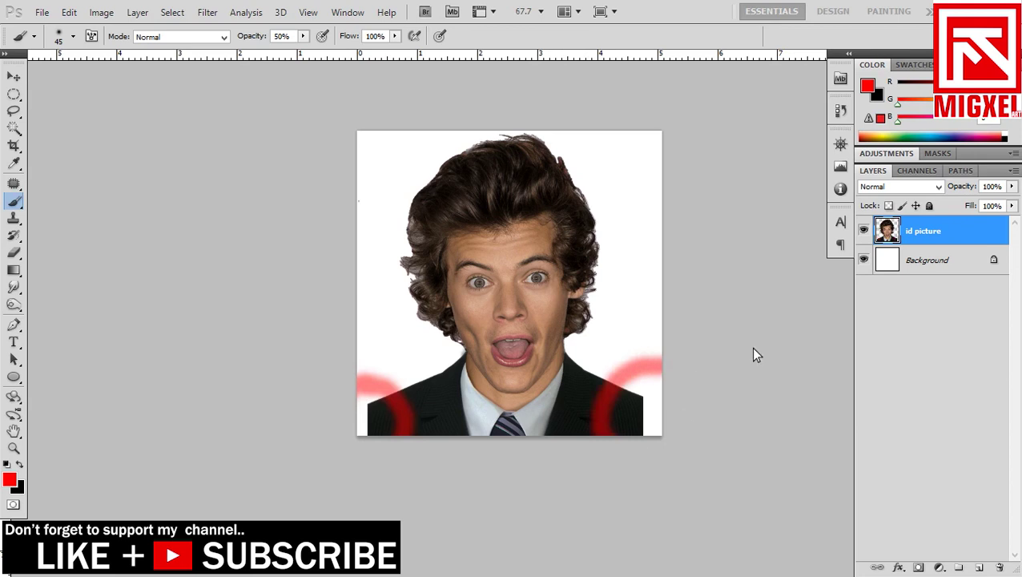
pyautogui.hotkey('ctrl', 'alt', 'z')
pyautogui.hotkey('ctrl', 'alt', 'z')
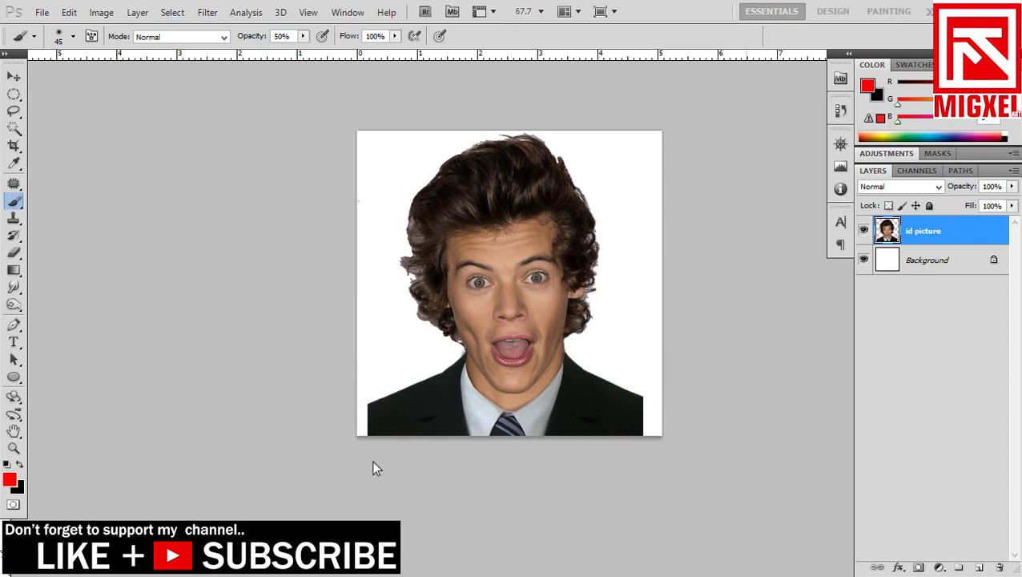
pyautogui.click(6, 464)
# - Draw a closed Pen path around the missing corner of the image's left shoulder, extending the shoulder line past the canvas edge
pyautogui.click(14, 447)
pyautogui.moveTo(370, 419); pyautogui.dragTo(466, 438)
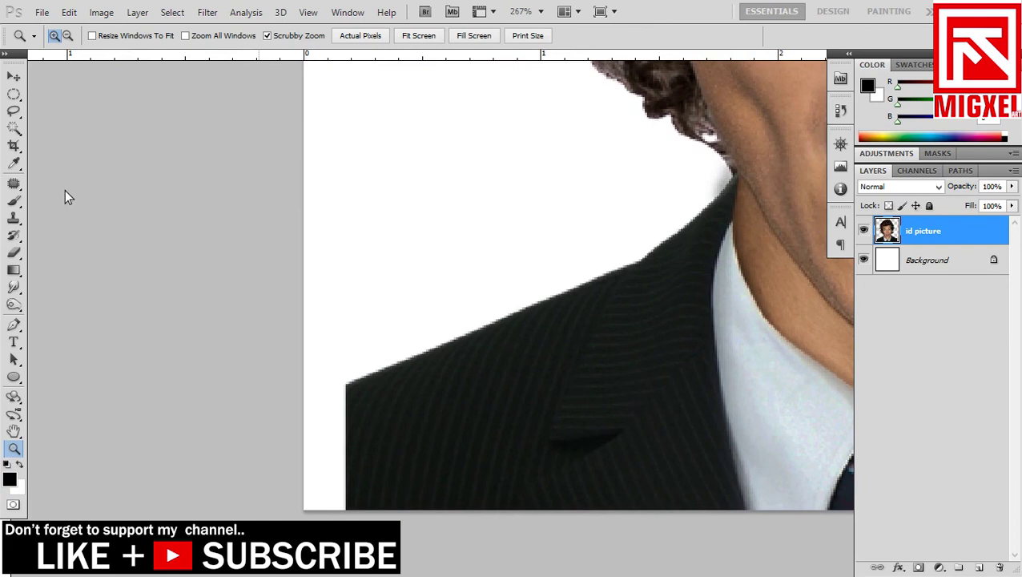
pyautogui.click(14, 325)
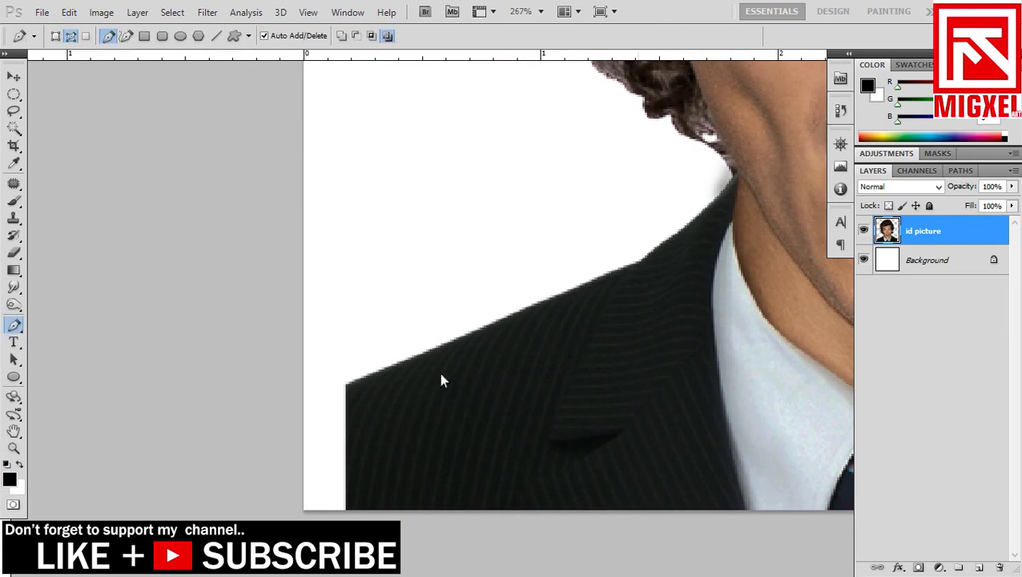
pyautogui.click(290, 399)
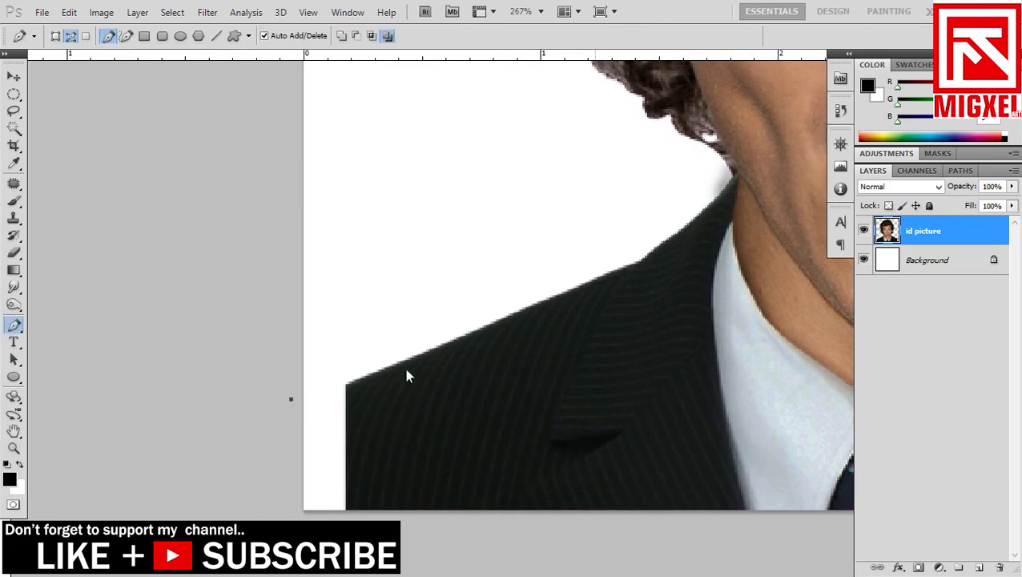
pyautogui.click(484, 327)
pyautogui.moveTo(291, 399); pyautogui.dragTo(279, 415)
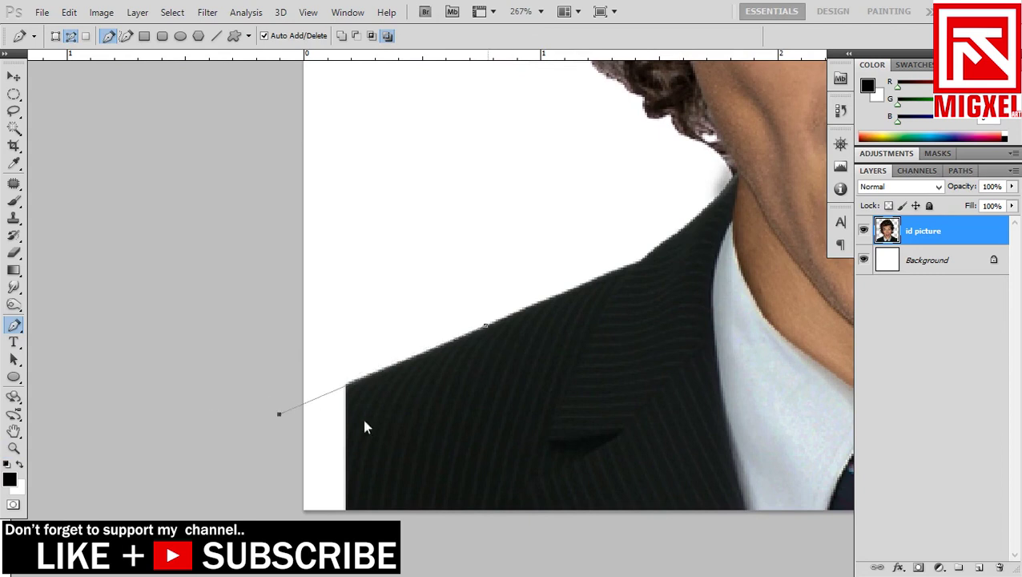
pyautogui.click(518, 522)
pyautogui.click(258, 517)
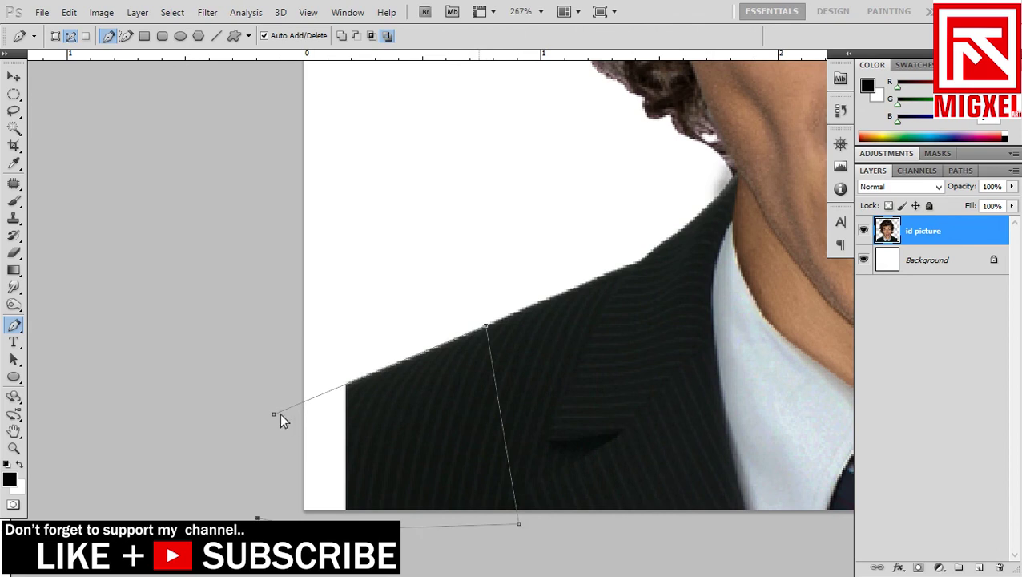
pyautogui.click(274, 414)
# - Draw a Pen path around the missing corner of the image's right shoulder, running from below the canvas up to the shoulder line
pyautogui.moveTo(577, 437); pyautogui.dragTo(290, 392)
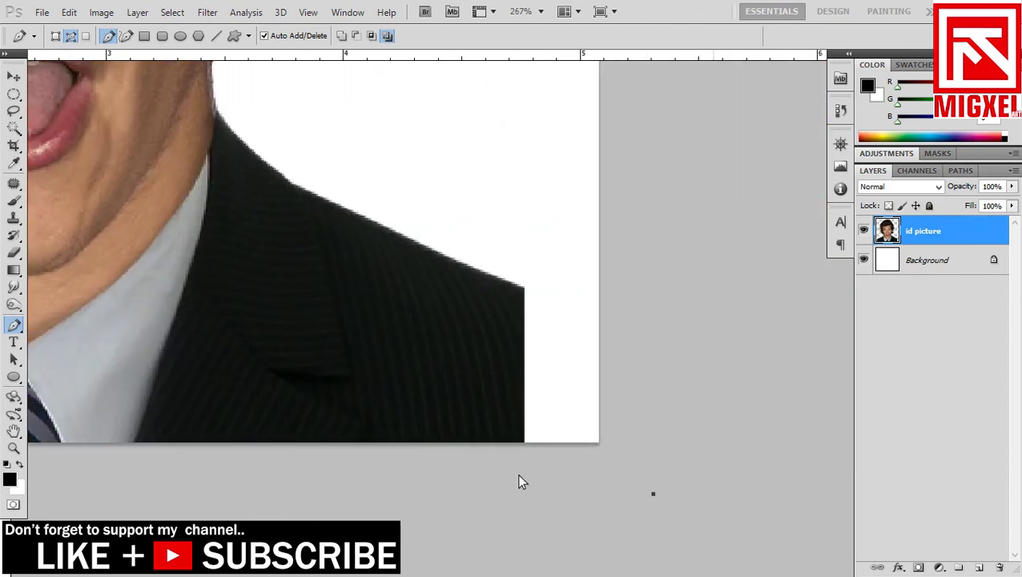
pyautogui.click(484, 463)
pyautogui.click(431, 294)
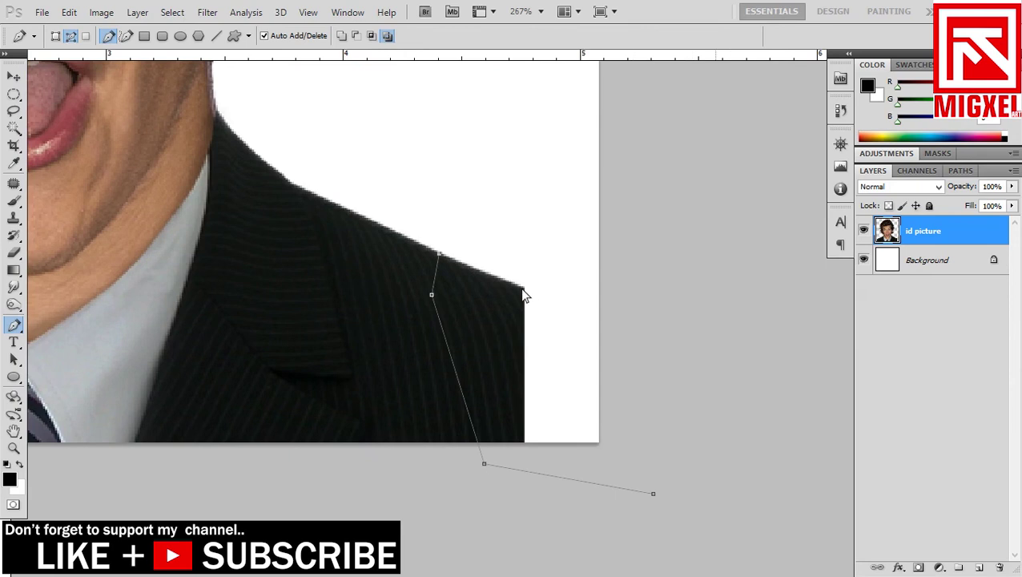